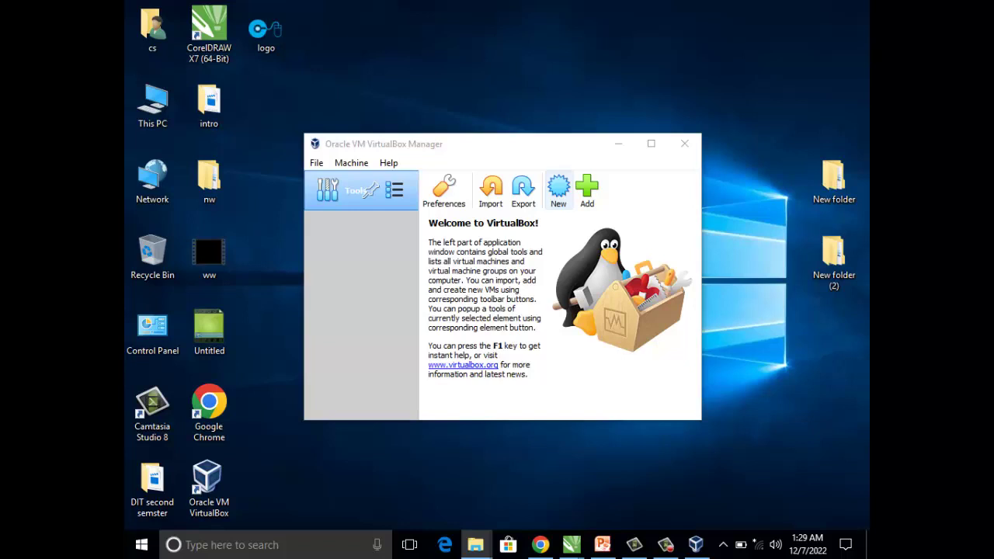
- Create a new VM named 'win server 2012' with version Windows 2012 (64-bit)
{"action": "left_click", "coordinate": [558, 190]}
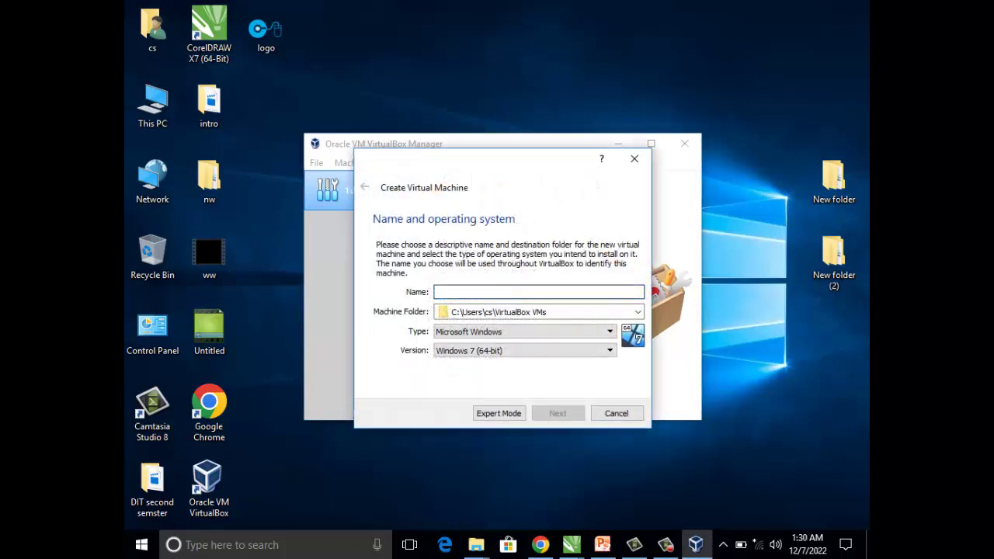
{"action": "type", "text": "win"}
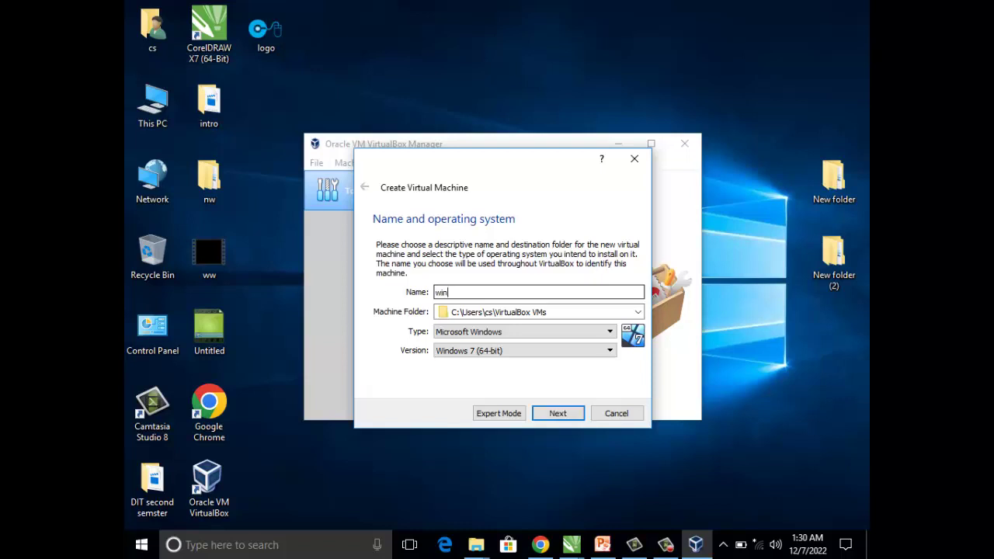
{"action": "type", "text": " server 2012"}
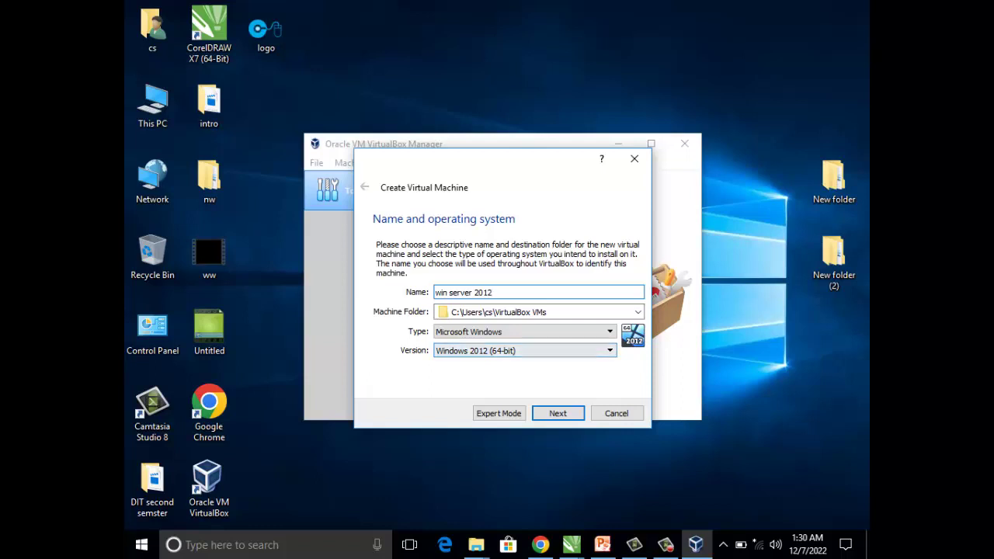
{"action": "left_click", "coordinate": [524, 350]}
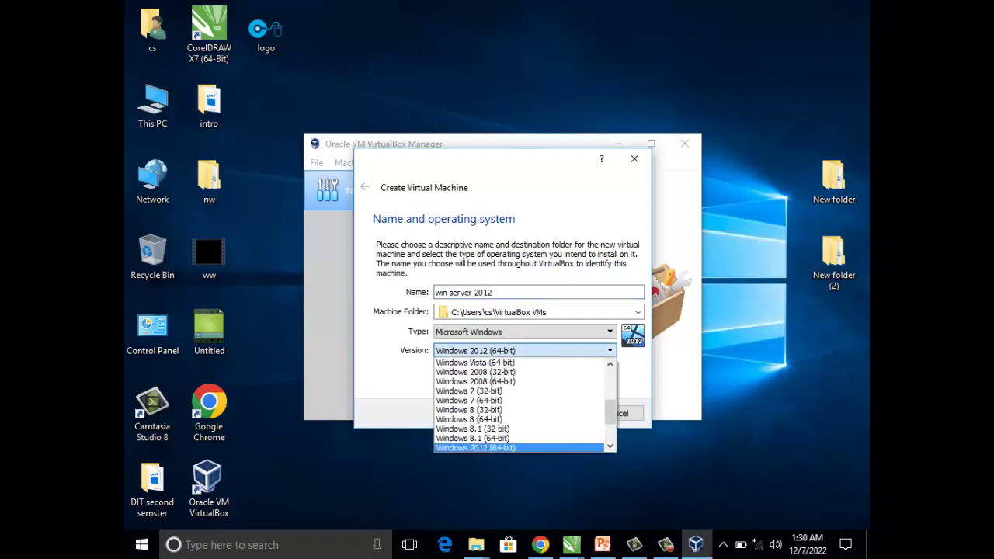
{"action": "key", "text": "Return"}
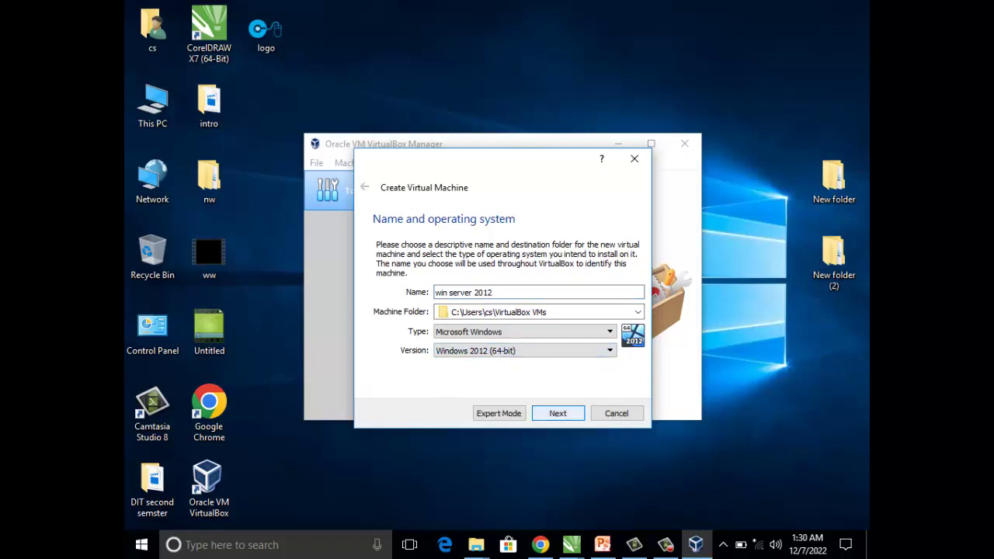
{"action": "key", "text": "Return"}
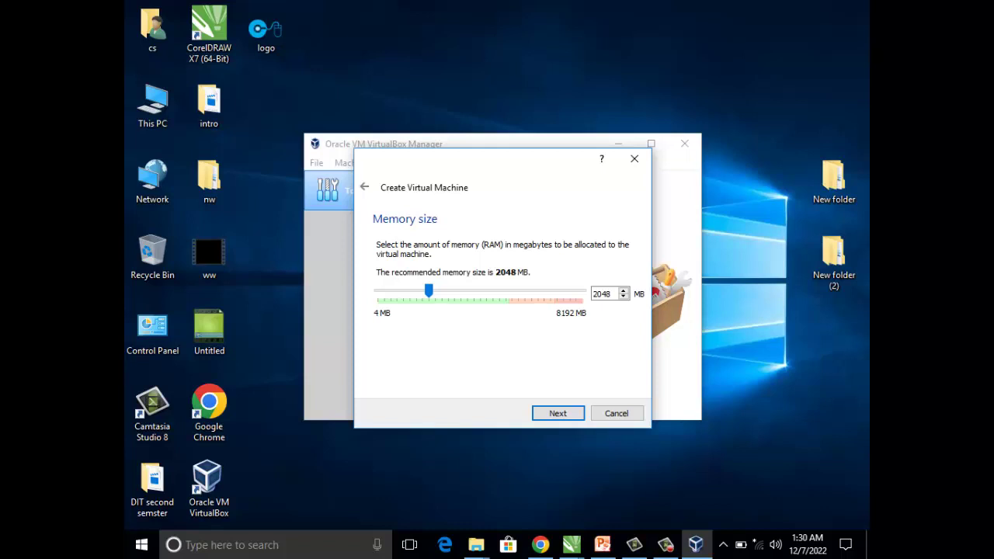
- Drag the memory size slider up to 5220 MB and continue
{"action": "left_click_drag", "start_coordinate": [429, 290], "coordinate": [468, 290]}
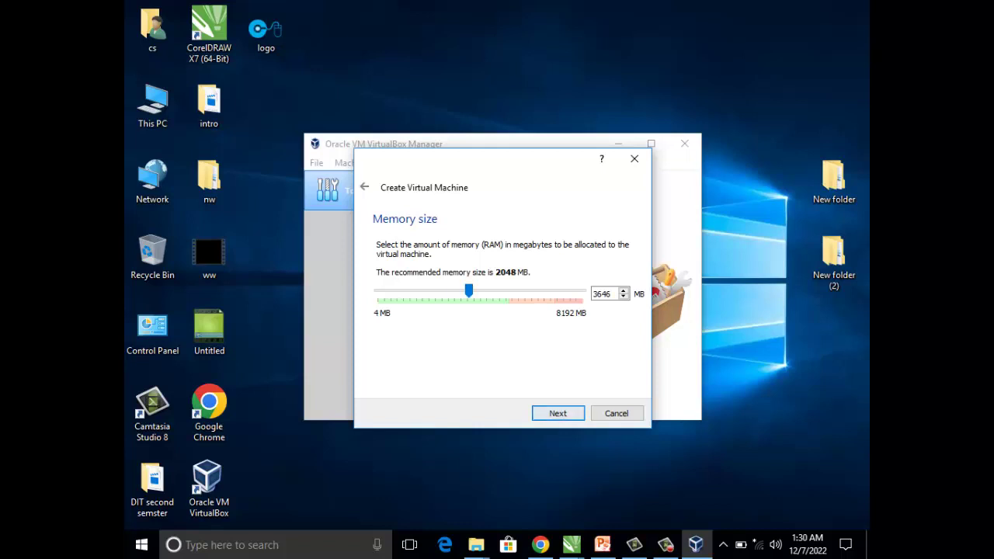
{"action": "left_click_drag", "start_coordinate": [469, 290], "coordinate": [508, 290]}
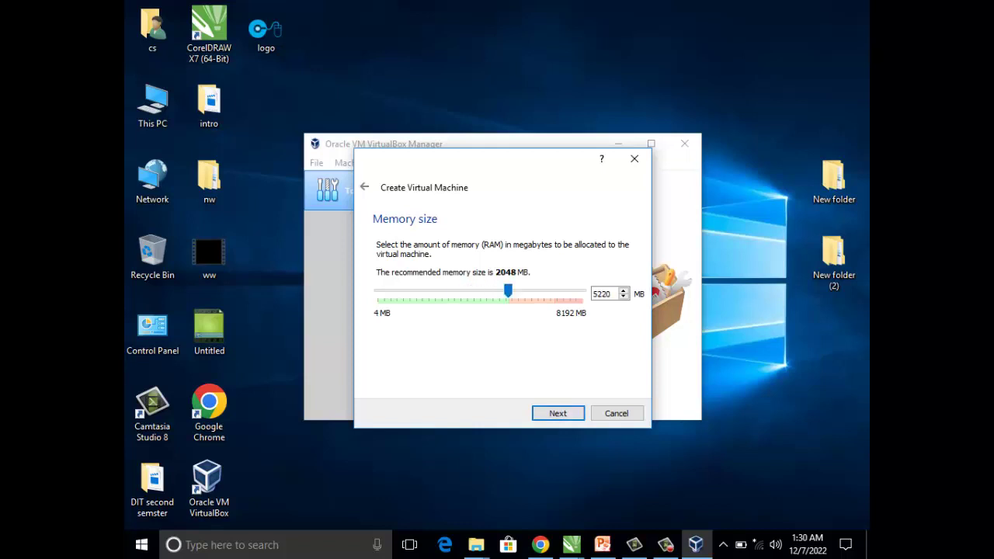
{"action": "left_click", "coordinate": [558, 413]}
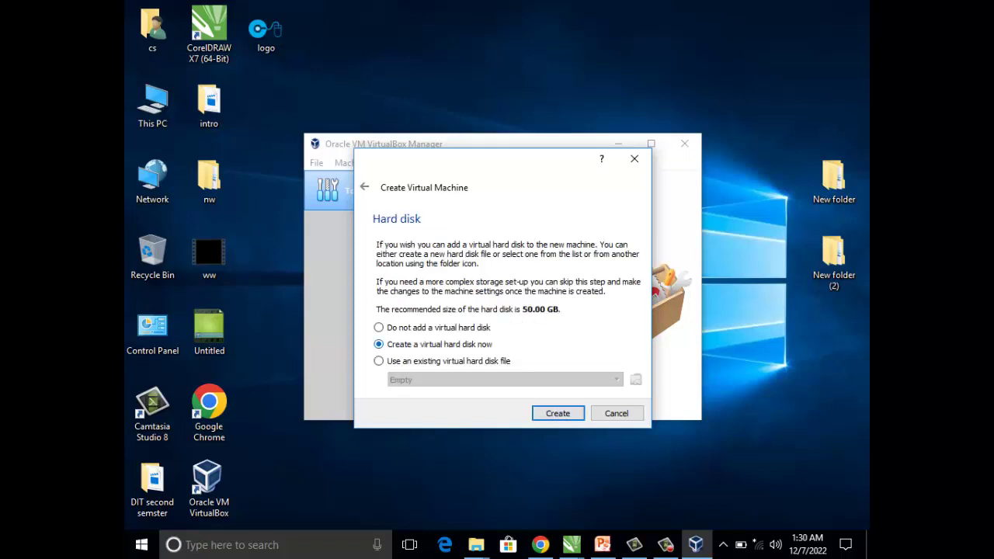
- Choose to create a new virtual hard disk and keep VDI as its file type
{"action": "left_click", "coordinate": [558, 413]}
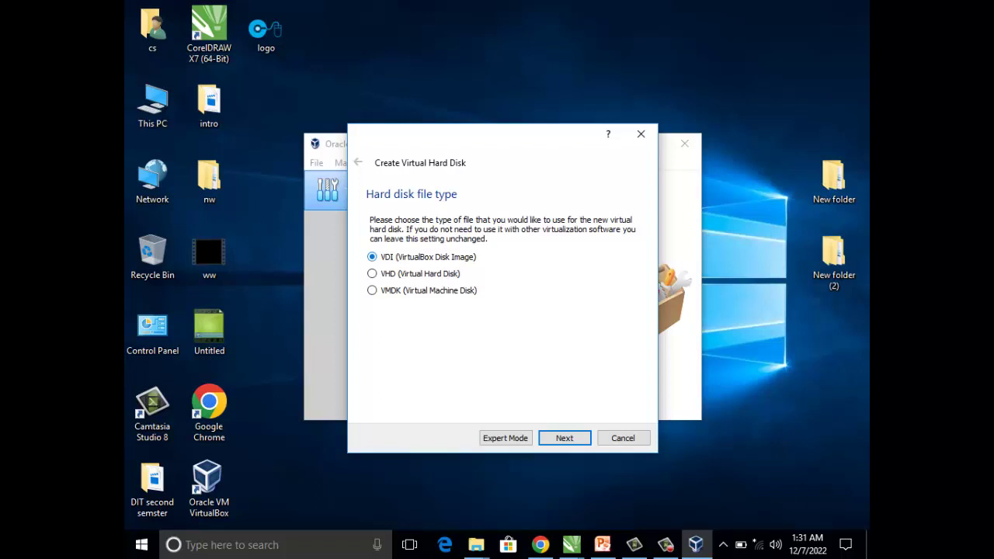
{"action": "key", "text": "Return"}
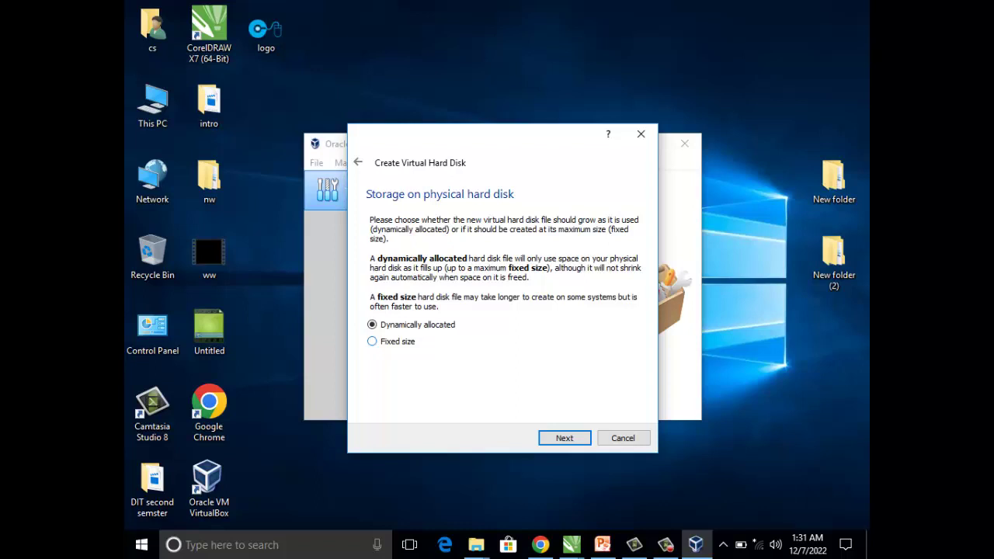
- Keep dynamic allocation, review the .vdi file path, and create the 50.00 GB disk
{"action": "key", "text": "Return"}
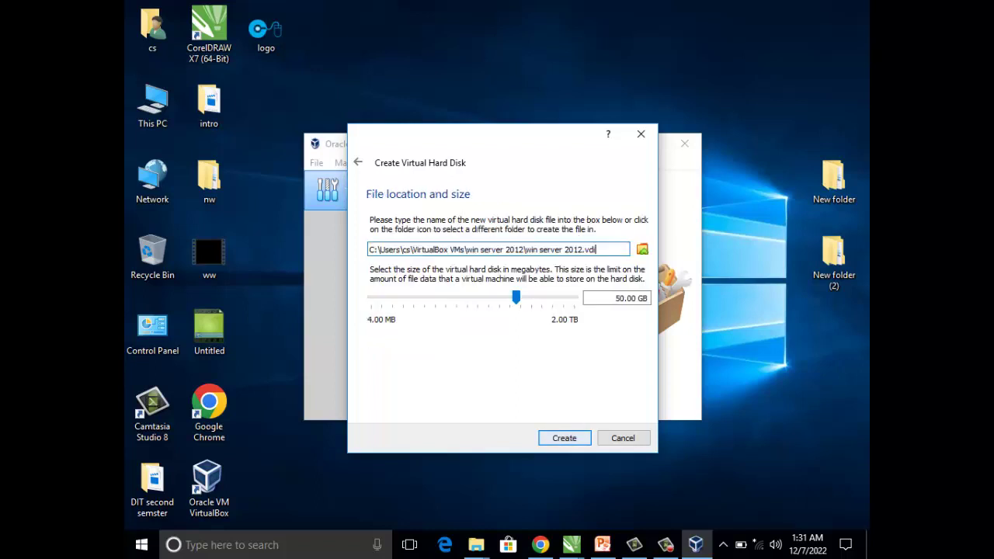
{"action": "key", "text": "Tab"}
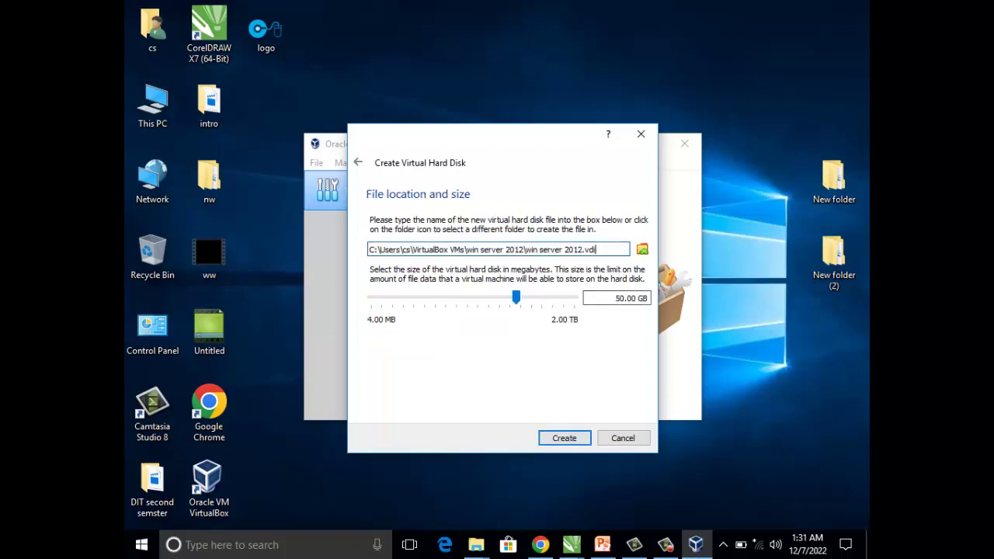
{"action": "left_click", "coordinate": [596, 249]}
{"action": "double_click", "coordinate": [389, 249]}
{"action": "key", "text": "shift+Right"}
{"action": "key", "text": "shift+Right"}
{"action": "key", "text": "shift+Right"}
{"action": "key", "text": "shift+Right"}
{"action": "key", "text": "shift+Right"}
{"action": "key", "text": "shift+Right"}
{"action": "key", "text": "shift+Right"}
{"action": "key", "text": "shift+Right"}
{"action": "key", "text": "shift+Right"}
{"action": "key", "text": "shift+Right"}
{"action": "key", "text": "shift+Right"}
{"action": "key", "text": "shift+Right"}
{"action": "key", "text": "shift+Right"}
{"action": "key", "text": "shift+Right"}
{"action": "key", "text": "shift+Right"}
{"action": "key", "text": "shift+Right"}
{"action": "key", "text": "shift+Right"}
{"action": "key", "text": "shift+Right"}
{"action": "key", "text": "shift+Right"}
{"action": "key", "text": "shift+Right"}
{"action": "key", "text": "shift+Right"}
{"action": "key", "text": "shift+Right"}
{"action": "key", "text": "shift+Right"}
{"action": "key", "text": "shift+Right"}
{"action": "key", "text": "shift+Right"}
{"action": "key", "text": "shift+Right"}
{"action": "key", "text": "shift+Right"}
{"action": "key", "text": "shift+Right"}
{"action": "key", "text": "shift+Right"}
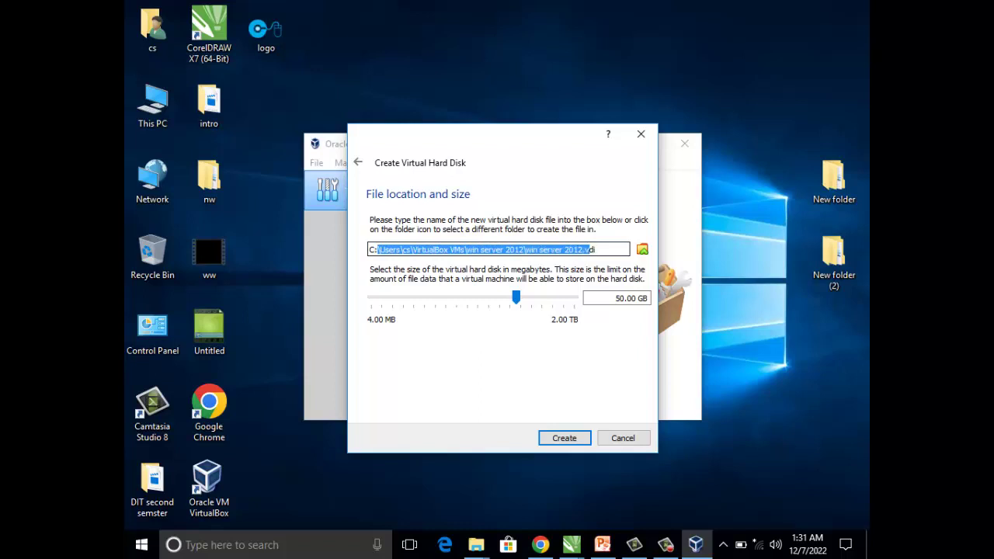
{"action": "key", "text": "Right"}
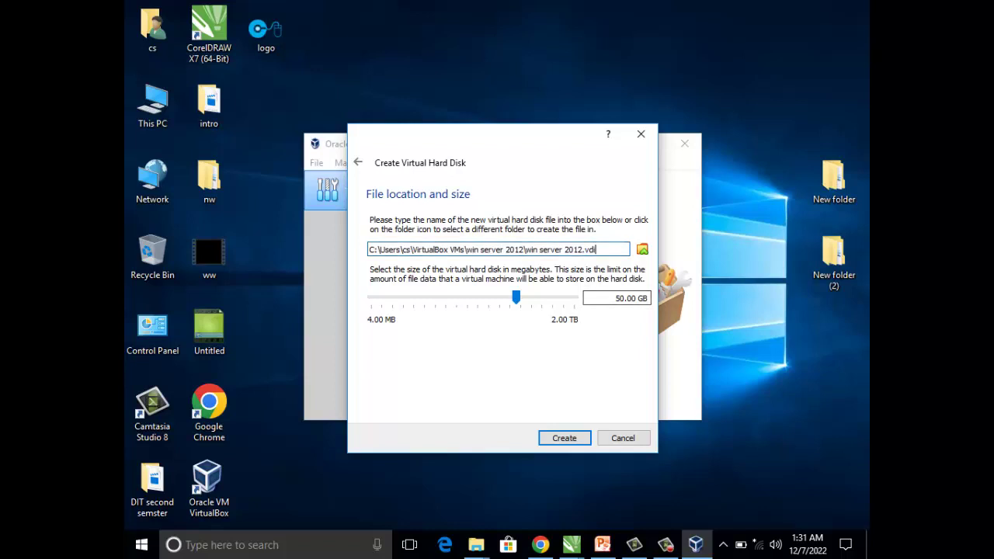
{"action": "mouse_move", "coordinate": [516, 298]}
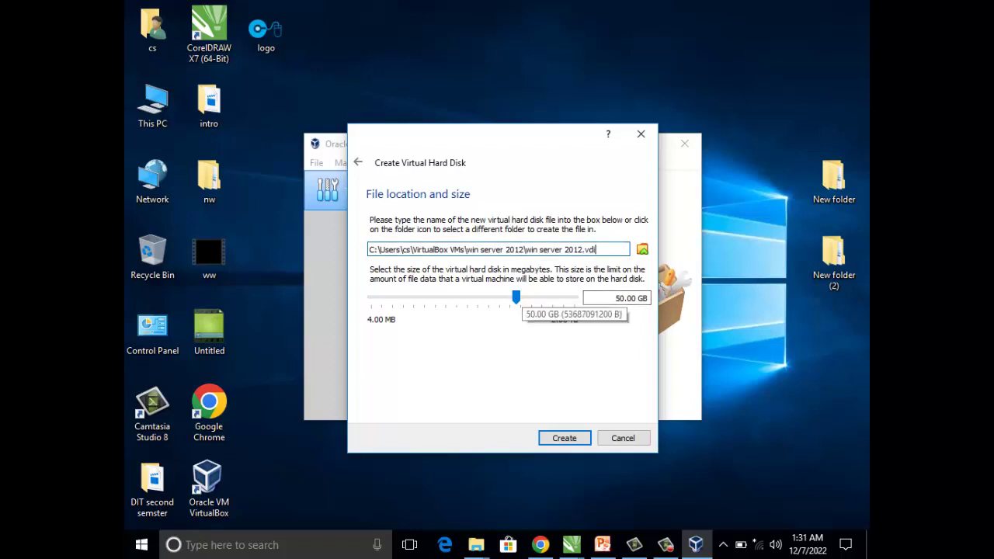
{"action": "left_click", "coordinate": [565, 438]}
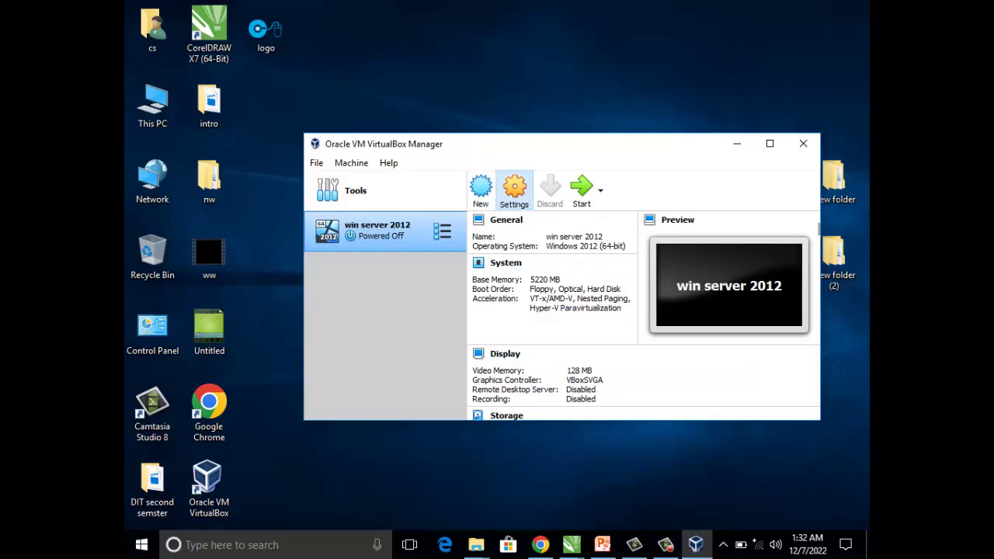
- In win server 2012's General > Advanced settings, set Drag'n'Drop and Shared Clipboard to Bidirectional
{"action": "left_click", "coordinate": [514, 191]}
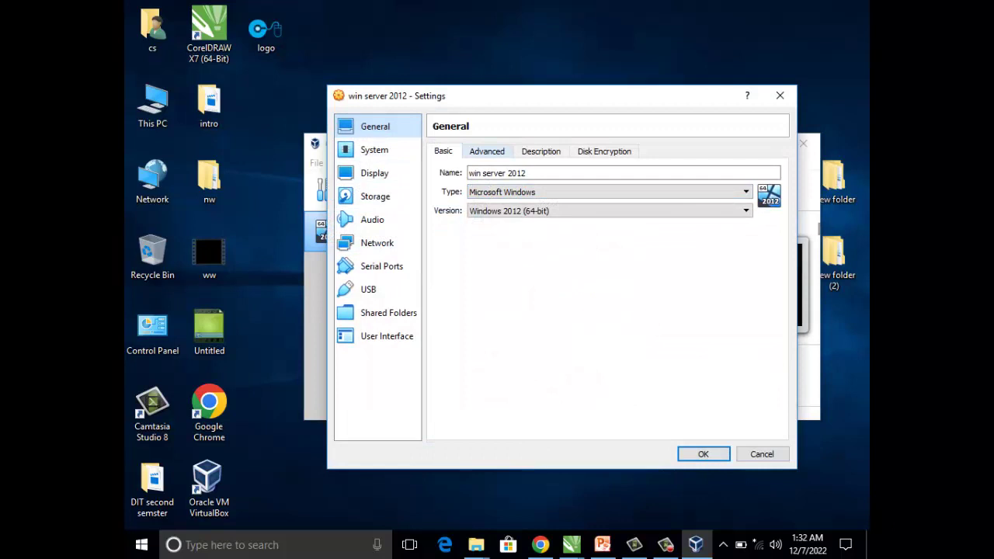
{"action": "left_click", "coordinate": [487, 152]}
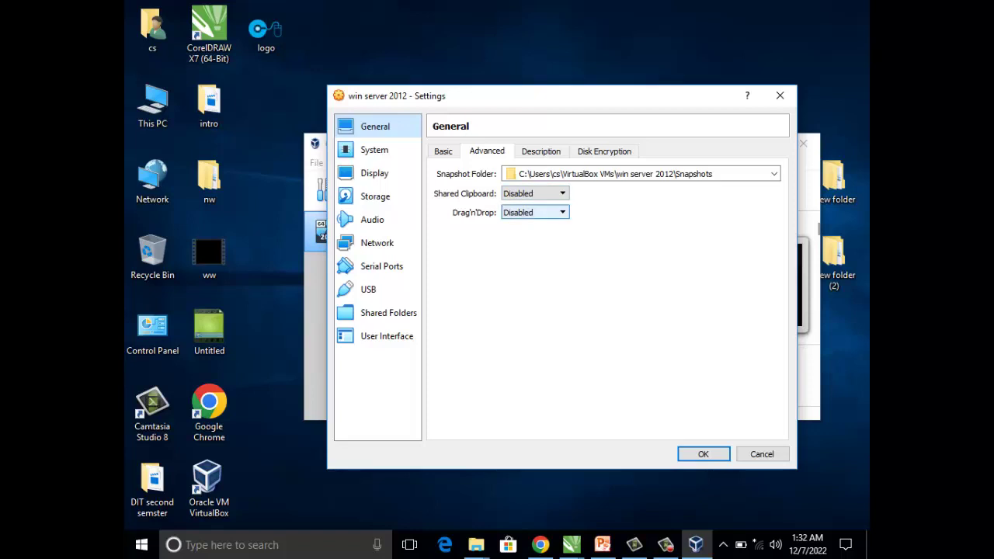
{"action": "left_click", "coordinate": [536, 212]}
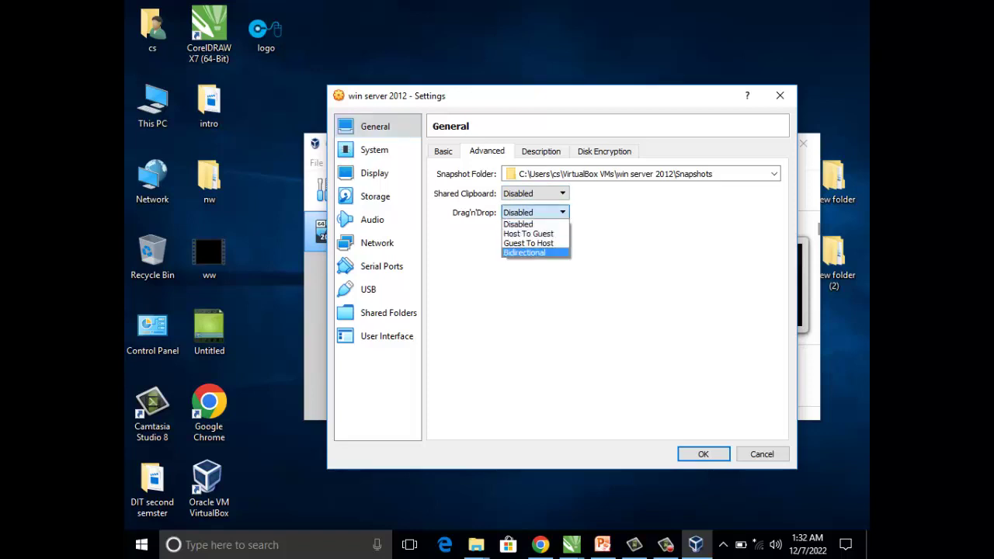
{"action": "left_click", "coordinate": [524, 253]}
{"action": "left_click", "coordinate": [535, 193]}
{"action": "left_click", "coordinate": [525, 234]}
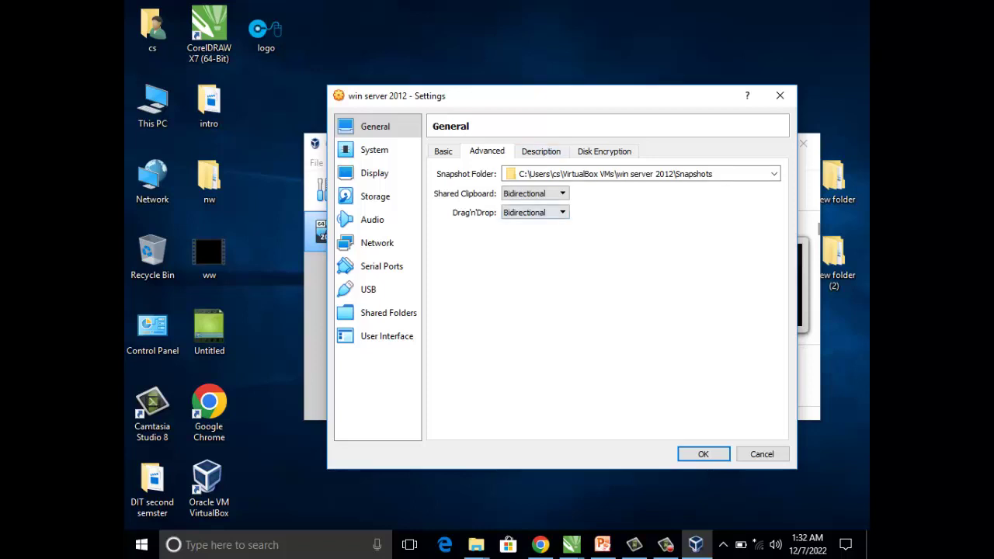
{"action": "left_click", "coordinate": [375, 150]}
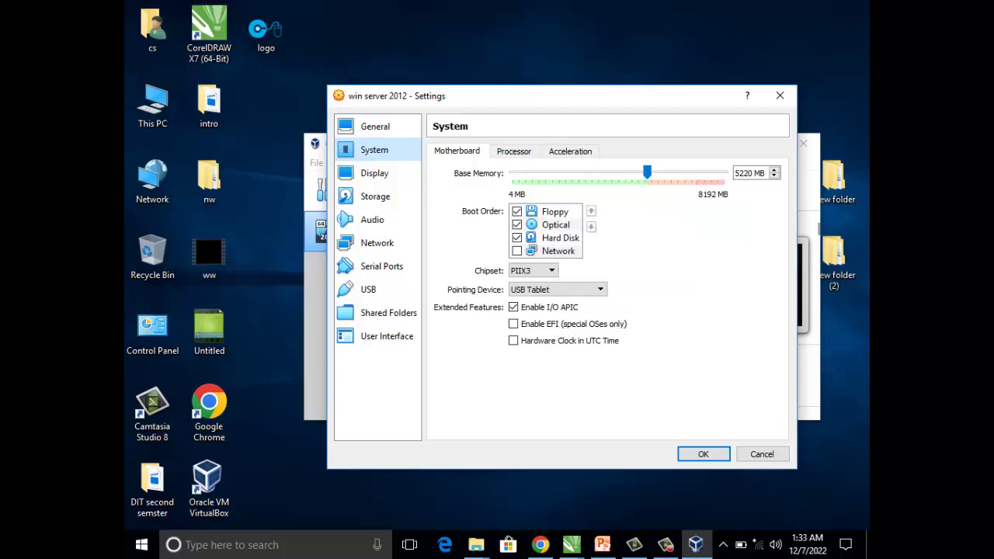
- Raise the Processor(s) count to 2 on the System Processor tab
{"action": "left_click", "coordinate": [534, 151]}
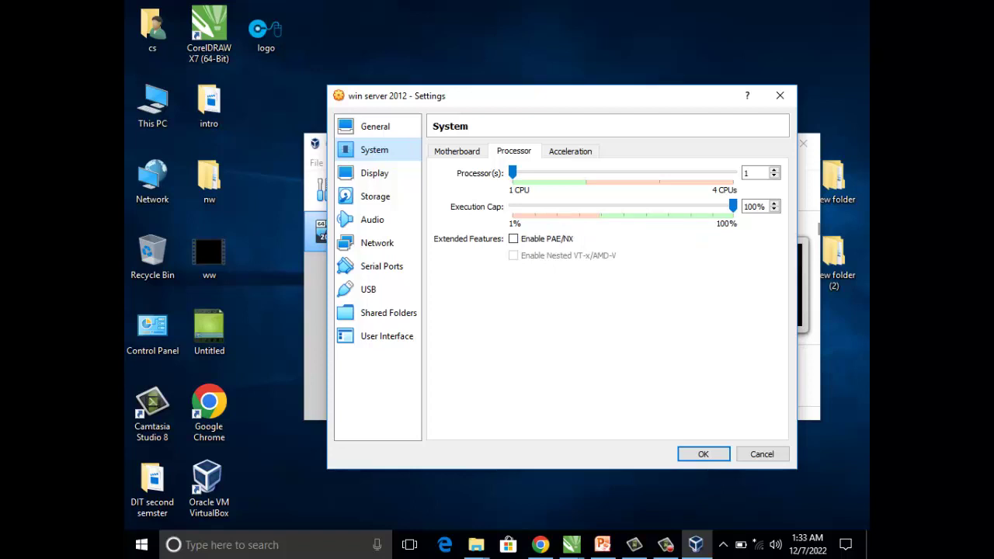
{"action": "left_click_drag", "start_coordinate": [512, 174], "coordinate": [586, 173]}
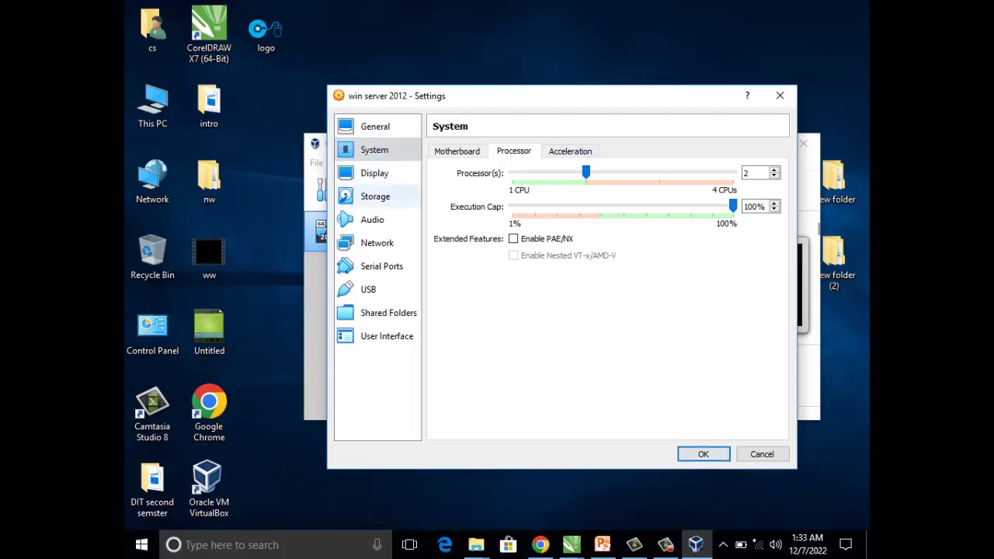
{"action": "left_click", "coordinate": [378, 196]}
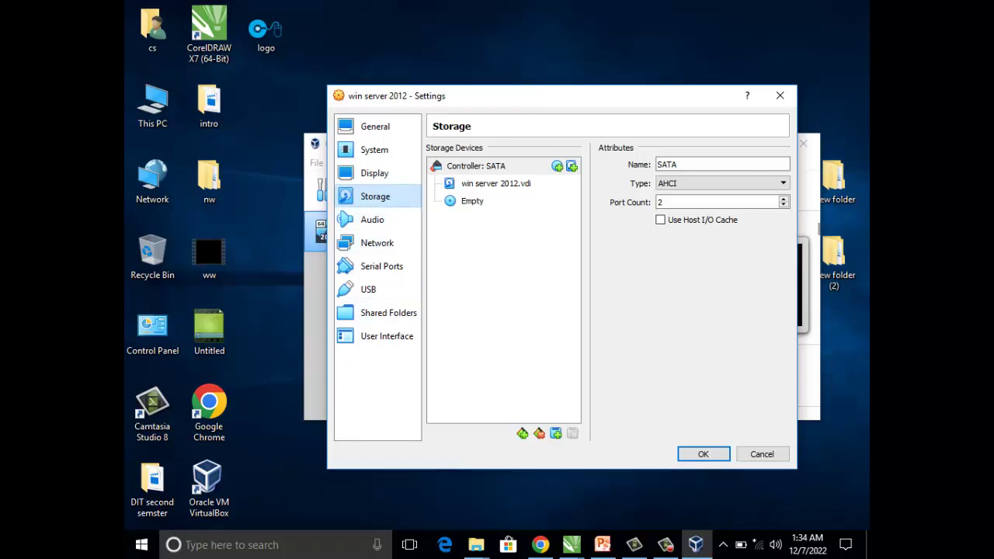
{"action": "left_click", "coordinate": [467, 200]}
{"action": "right_click", "coordinate": [466, 201]}
{"action": "key", "text": "Escape"}
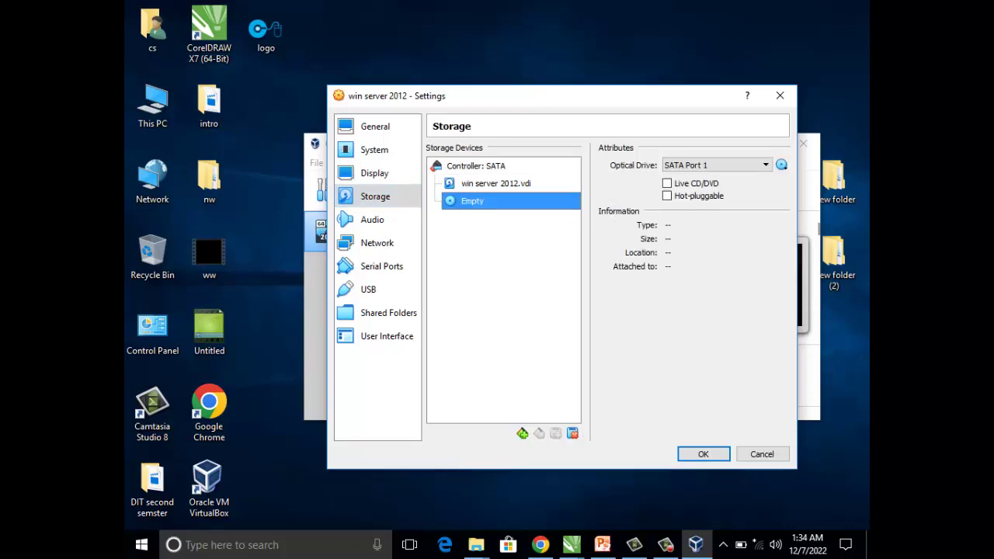
{"action": "left_click", "coordinate": [746, 165]}
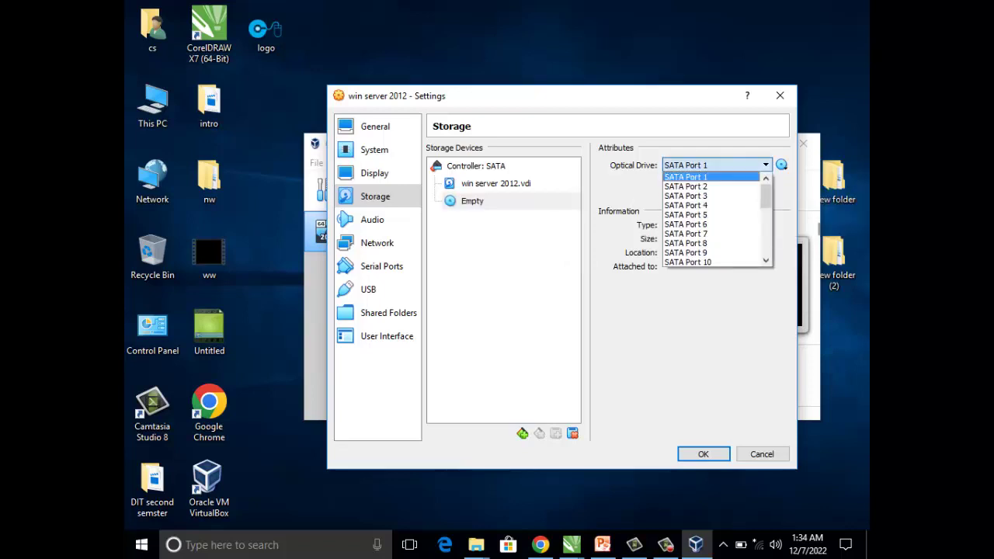
{"action": "key", "text": "Escape"}
{"action": "left_click", "coordinate": [472, 200]}
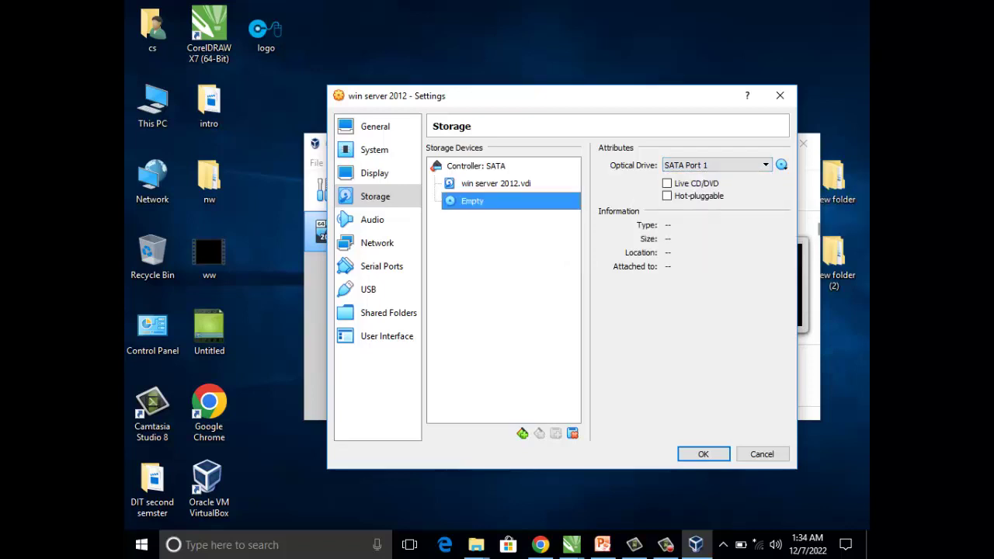
{"action": "right_click", "coordinate": [471, 204]}
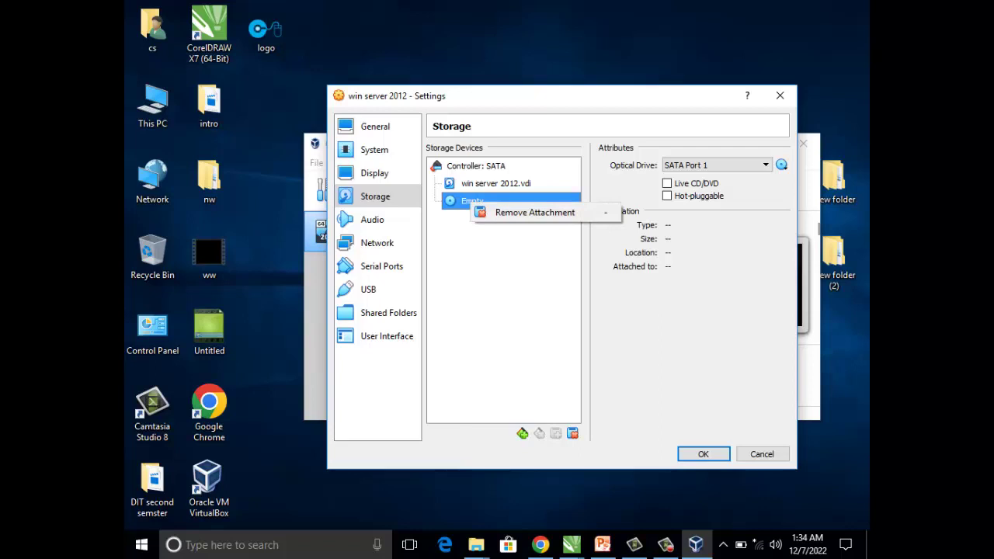
{"action": "key", "text": "Escape"}
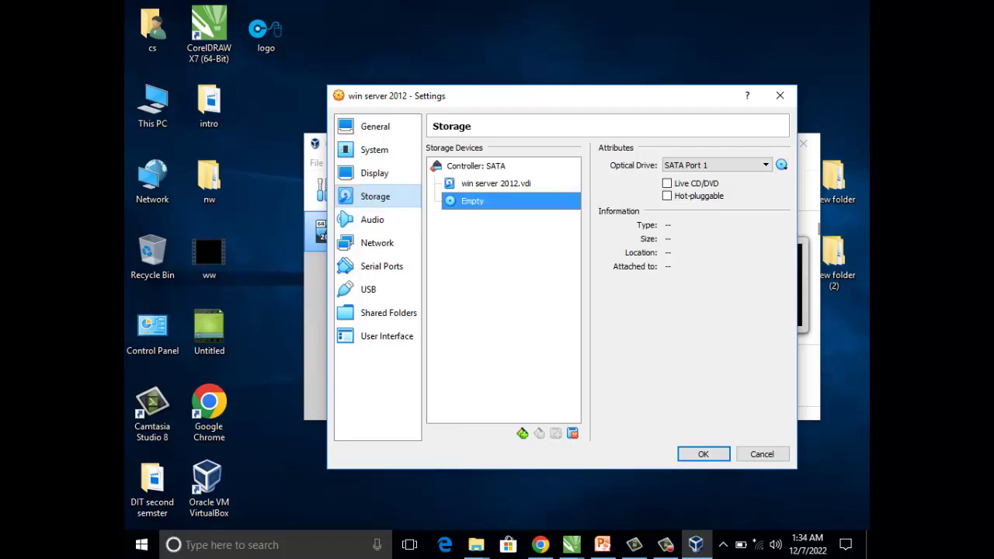
{"action": "left_click", "coordinate": [375, 196]}
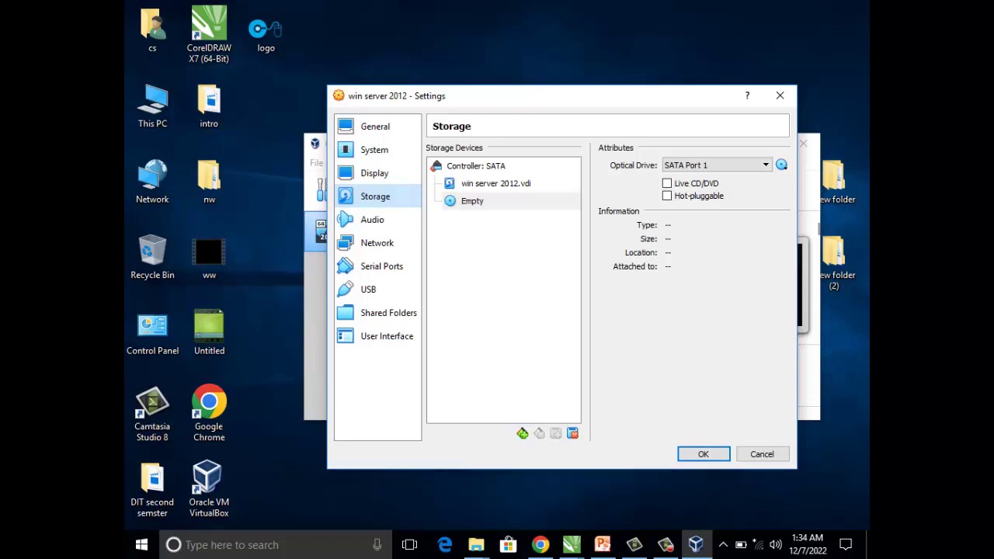
{"action": "left_click", "coordinate": [496, 183]}
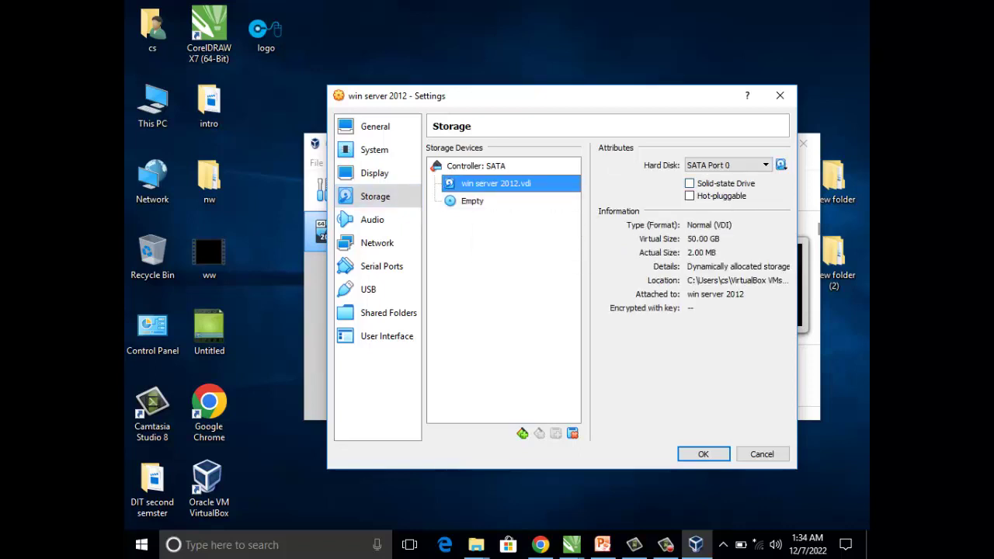
{"action": "right_click", "coordinate": [474, 202]}
{"action": "key", "text": "Escape"}
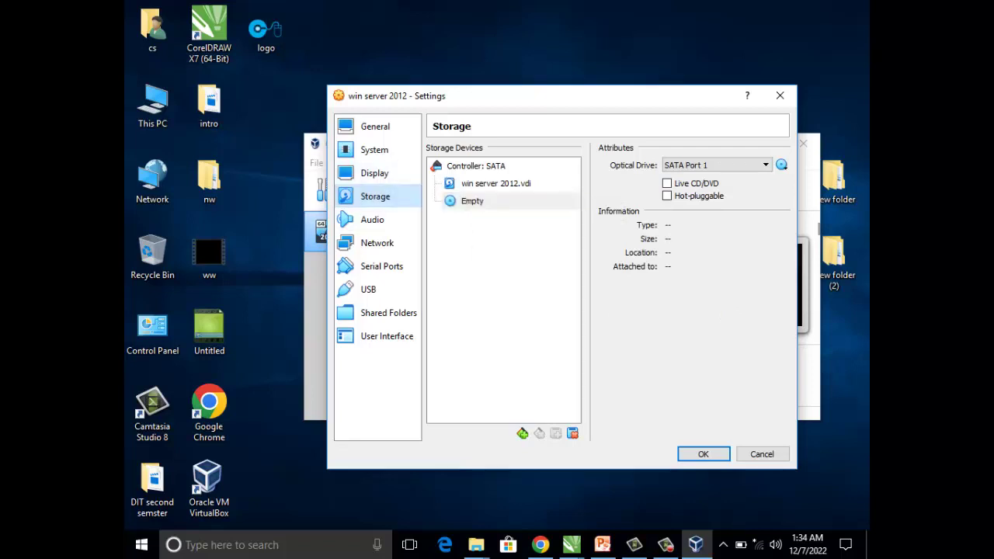
{"action": "left_click", "coordinate": [495, 183]}
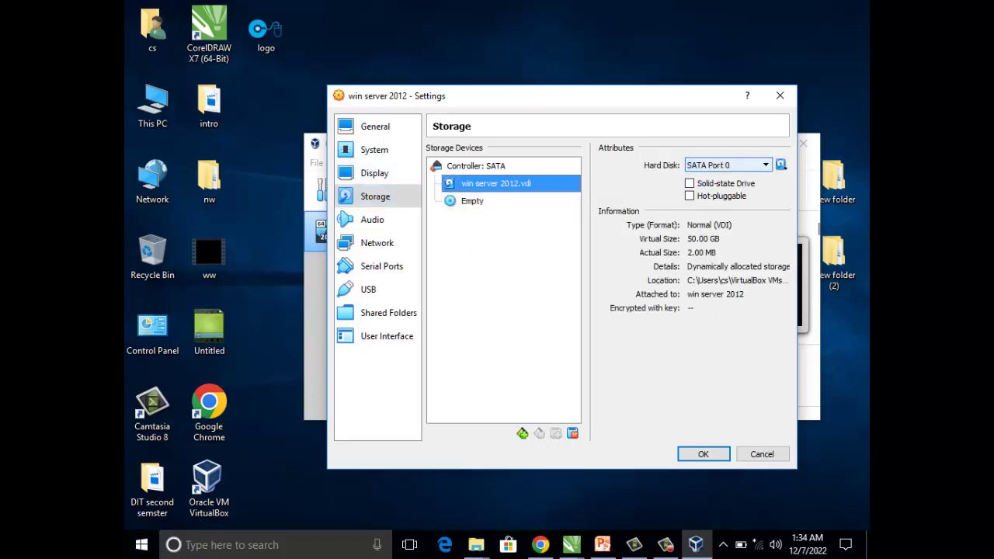
{"action": "left_click", "coordinate": [726, 165]}
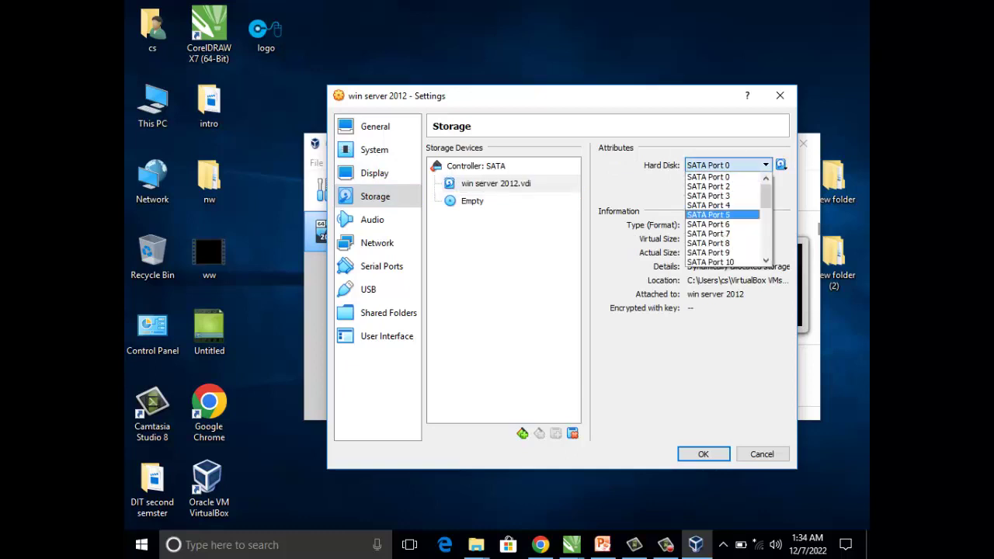
{"action": "key", "text": "Escape"}
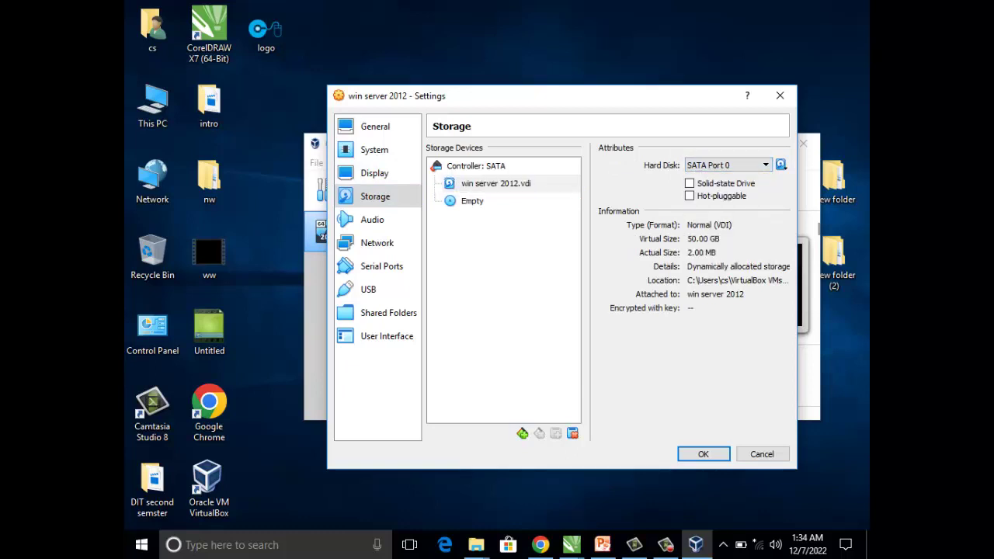
{"action": "left_click", "coordinate": [472, 201]}
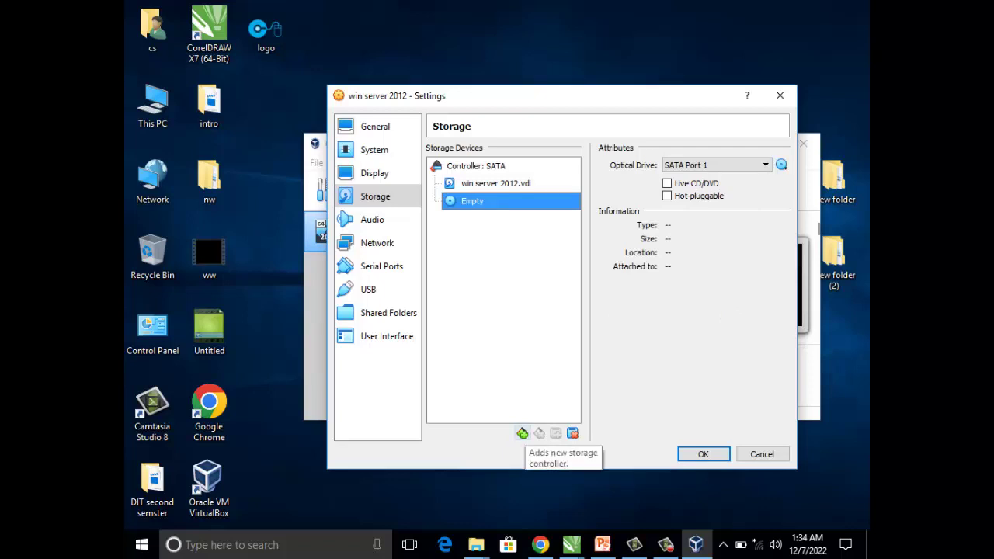
{"action": "left_click", "coordinate": [522, 434]}
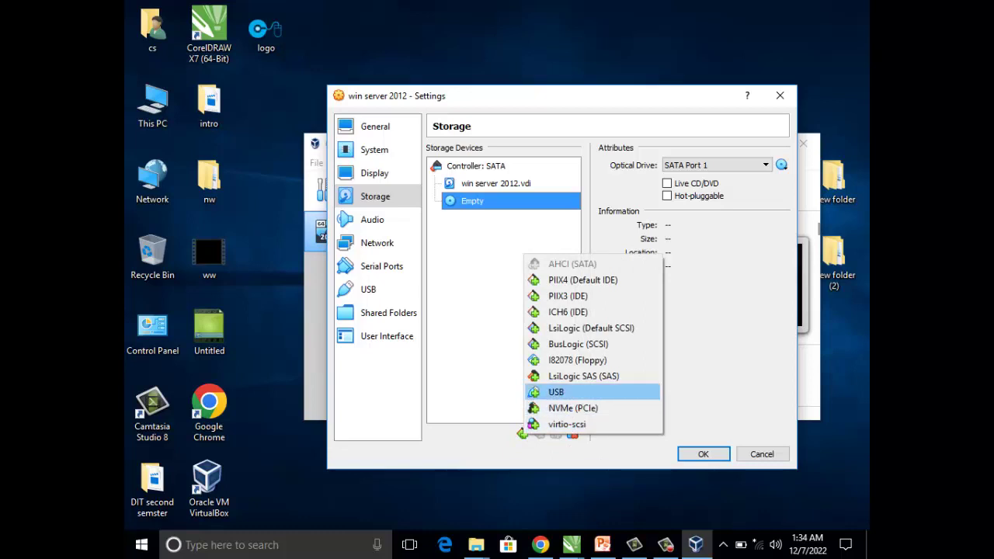
{"action": "key", "text": "Escape"}
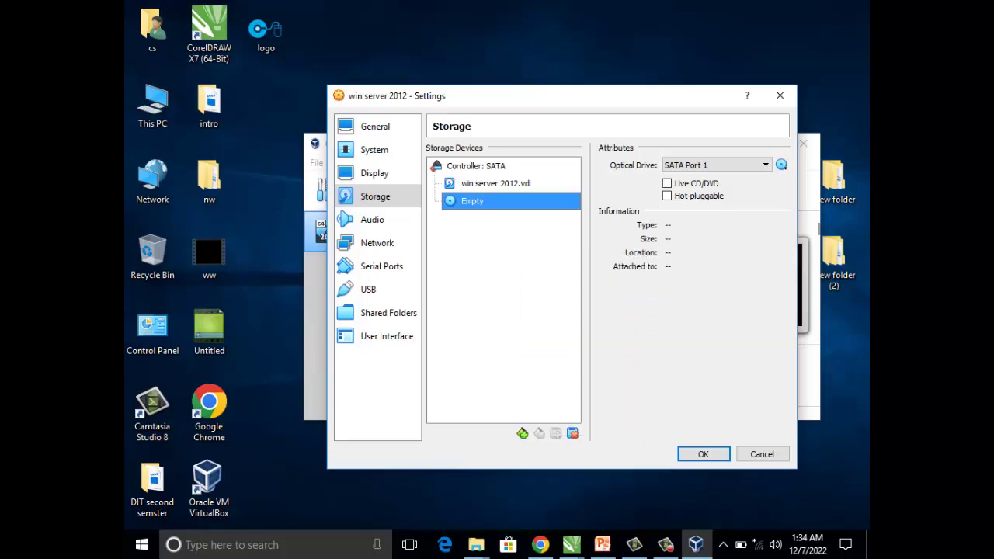
{"action": "left_click", "coordinate": [375, 173]}
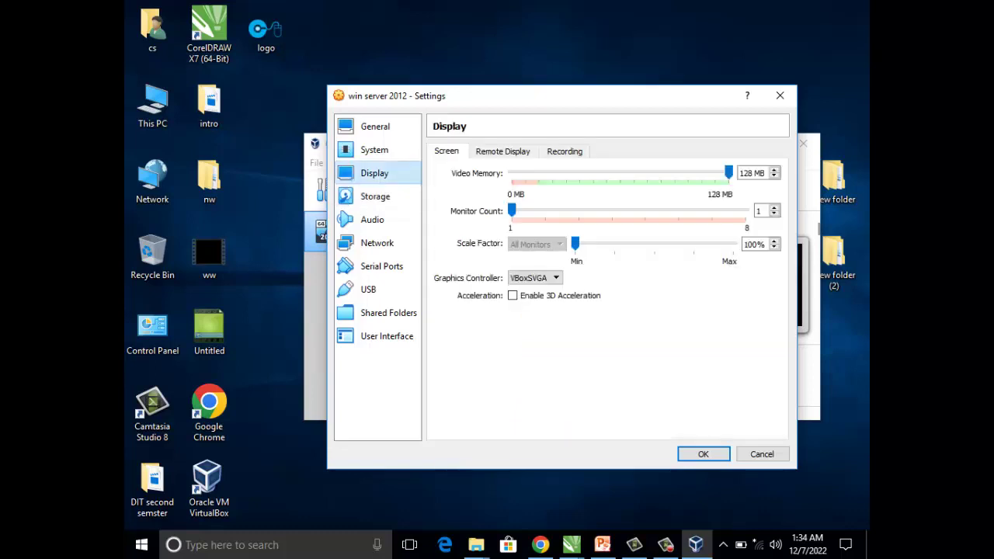
- Remove the win server 2012.vdi attachment from the SATA controller
{"action": "left_click", "coordinate": [376, 196]}
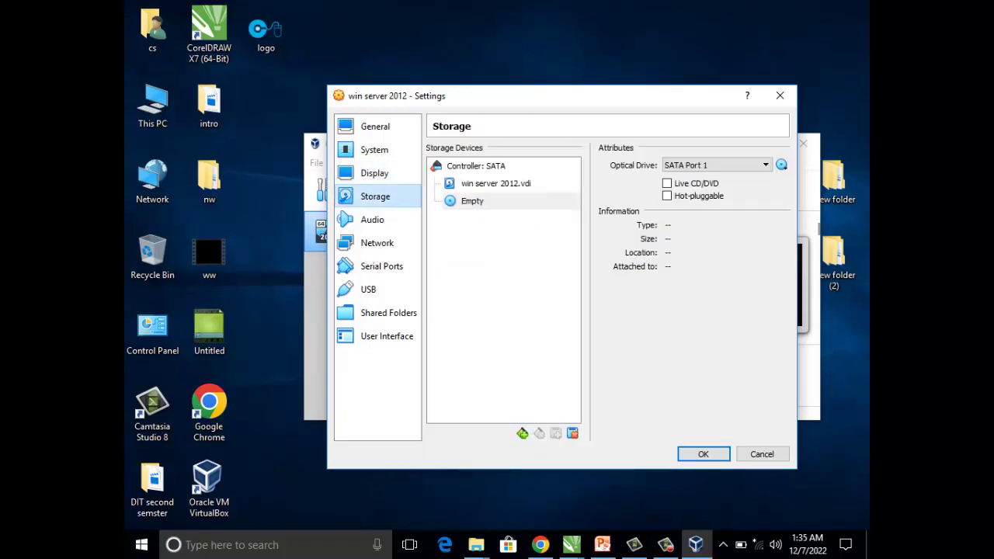
{"action": "left_click", "coordinate": [496, 183]}
{"action": "right_click", "coordinate": [475, 188]}
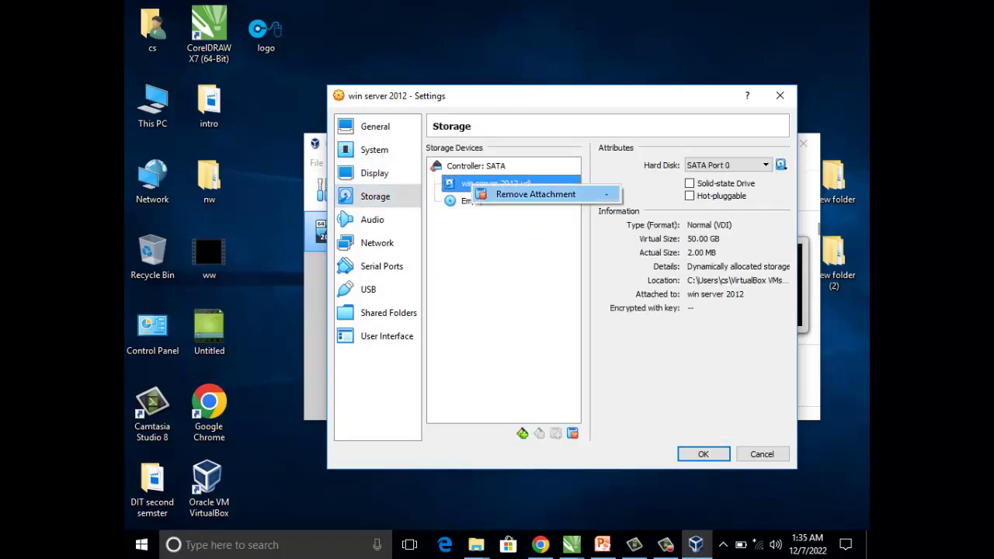
{"action": "left_click", "coordinate": [535, 194]}
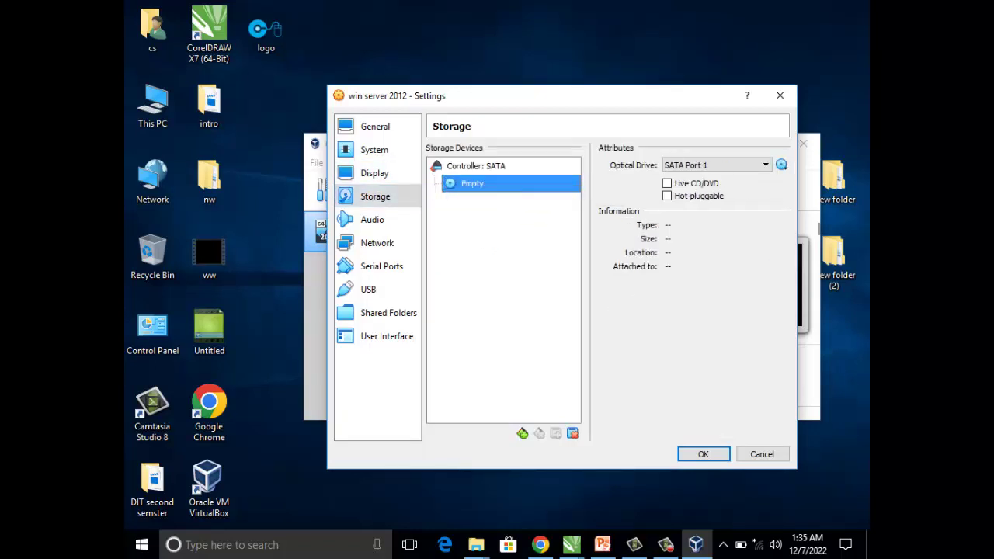
- Check the empty optical drive's options on SATA Port 1 and open its disk-loading menu
{"action": "right_click", "coordinate": [475, 187]}
{"action": "key", "text": "Escape"}
{"action": "left_click", "coordinate": [714, 165]}
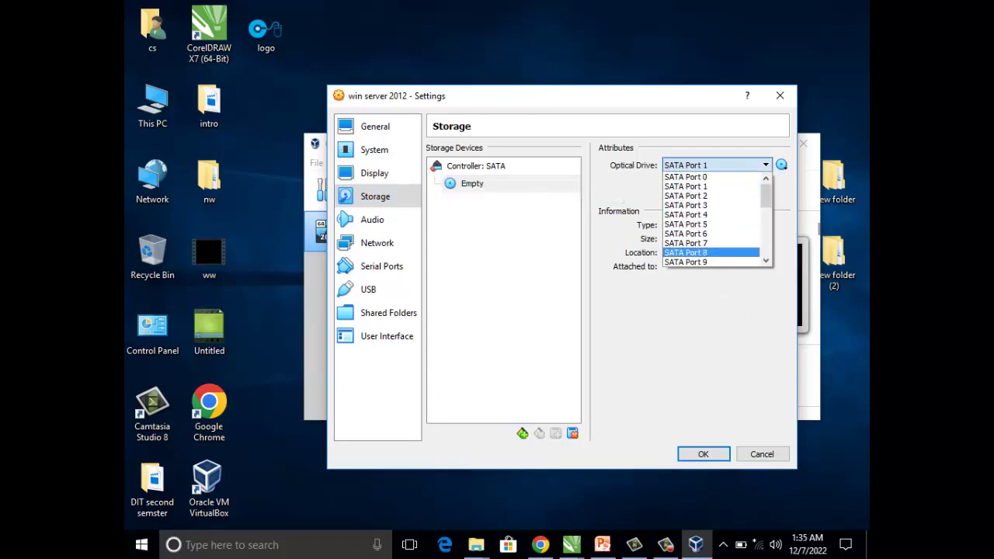
{"action": "key", "text": "Escape"}
{"action": "left_click", "coordinate": [666, 545]}
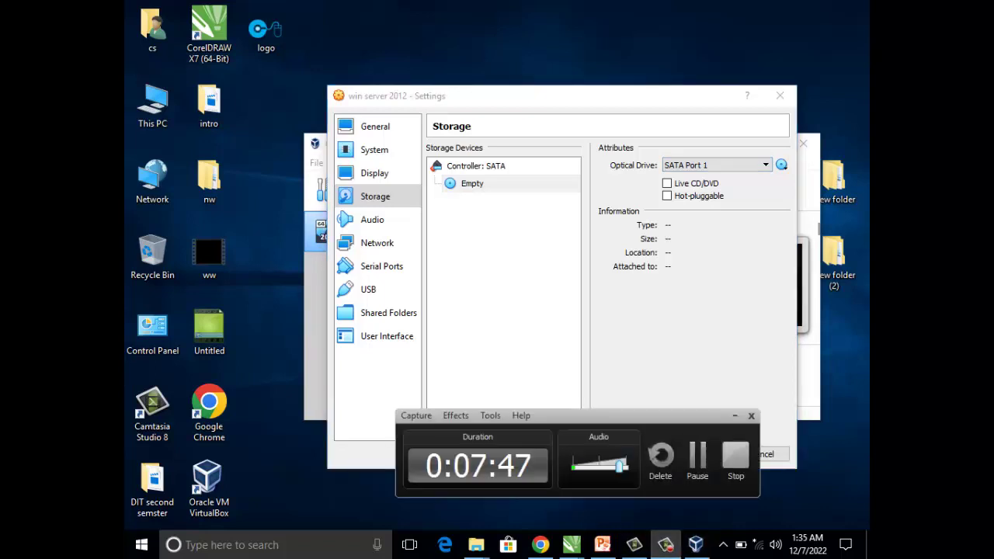
{"action": "left_click", "coordinate": [666, 545]}
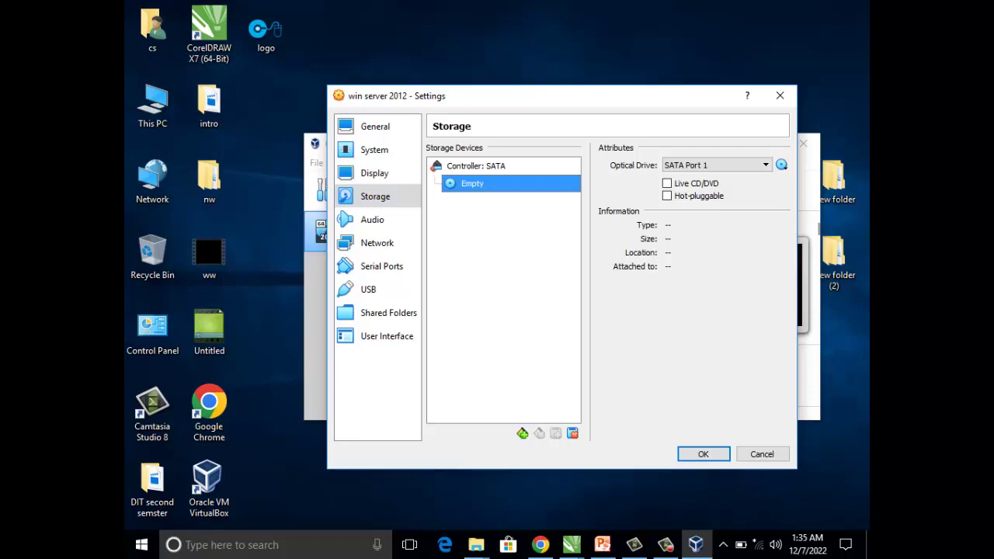
{"action": "left_click", "coordinate": [782, 165]}
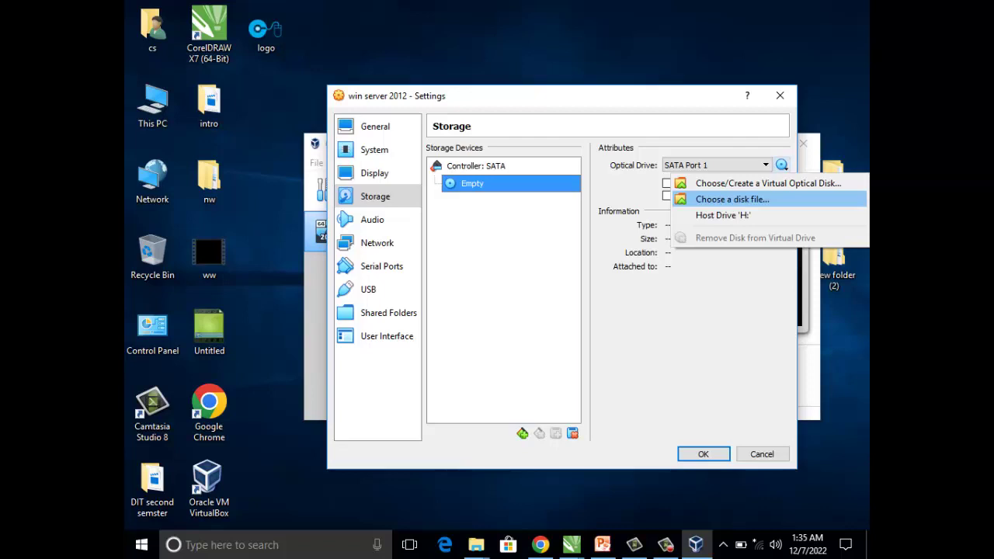
- Choose a disk image file and browse to the windows images folder on Local Disk (E:)
{"action": "key", "text": "Return"}
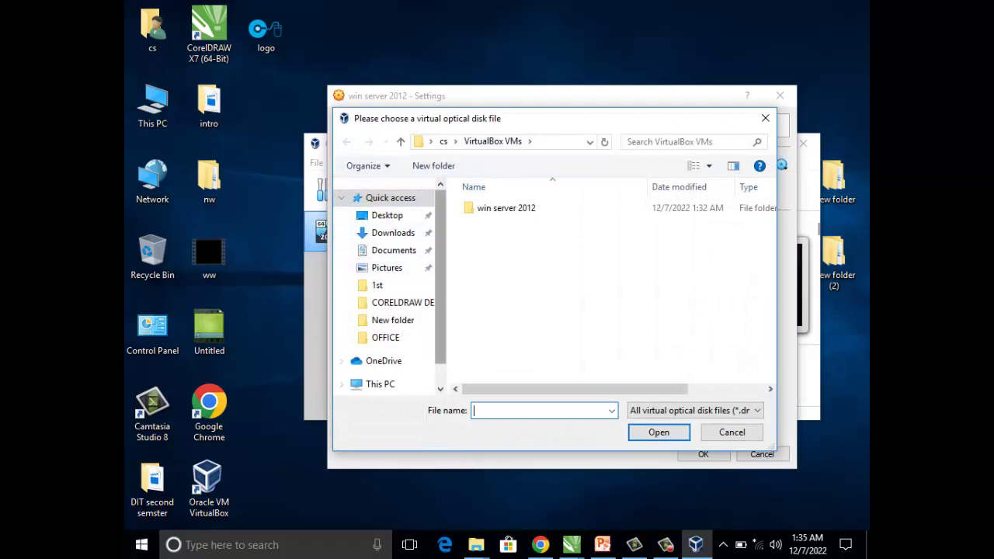
{"action": "left_click", "coordinate": [380, 384]}
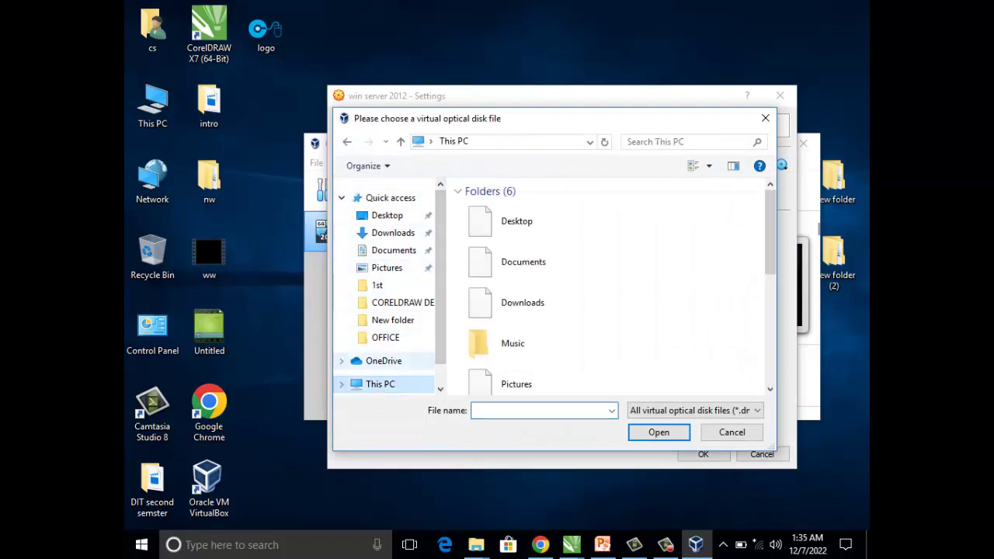
{"action": "scroll", "coordinate": [544, 296], "scroll_direction": "down", "scroll_amount": 2}
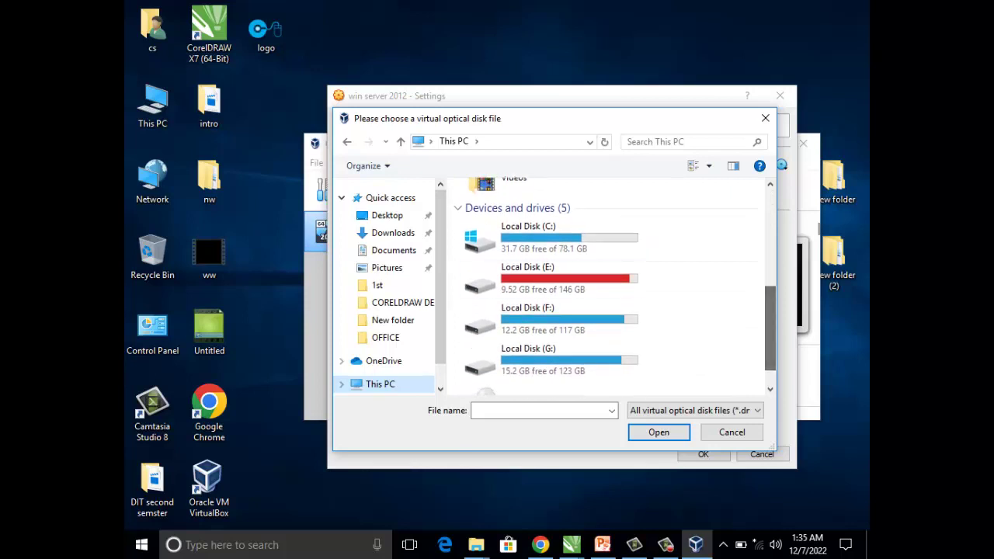
{"action": "double_click", "coordinate": [528, 264]}
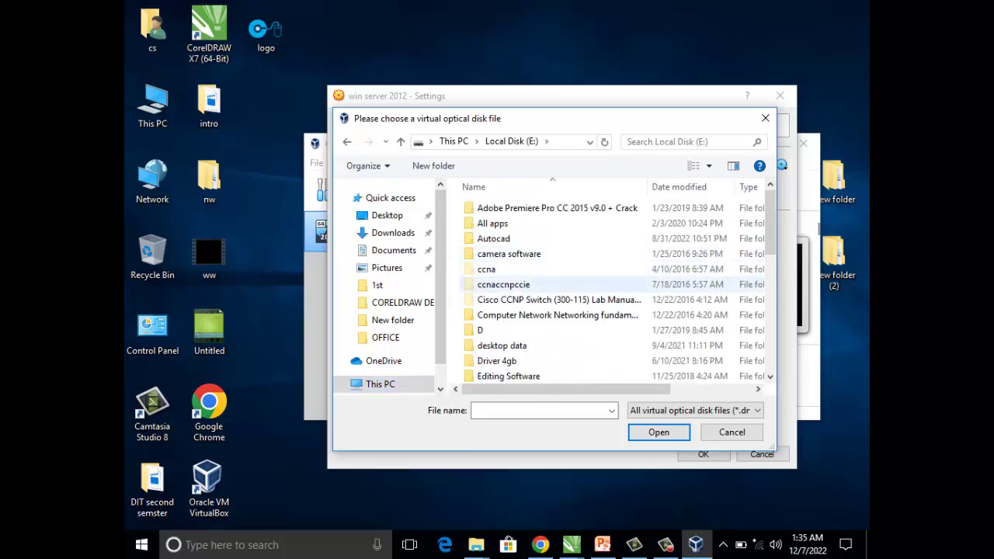
{"action": "scroll", "coordinate": [622, 225], "scroll_direction": "down", "scroll_amount": 6}
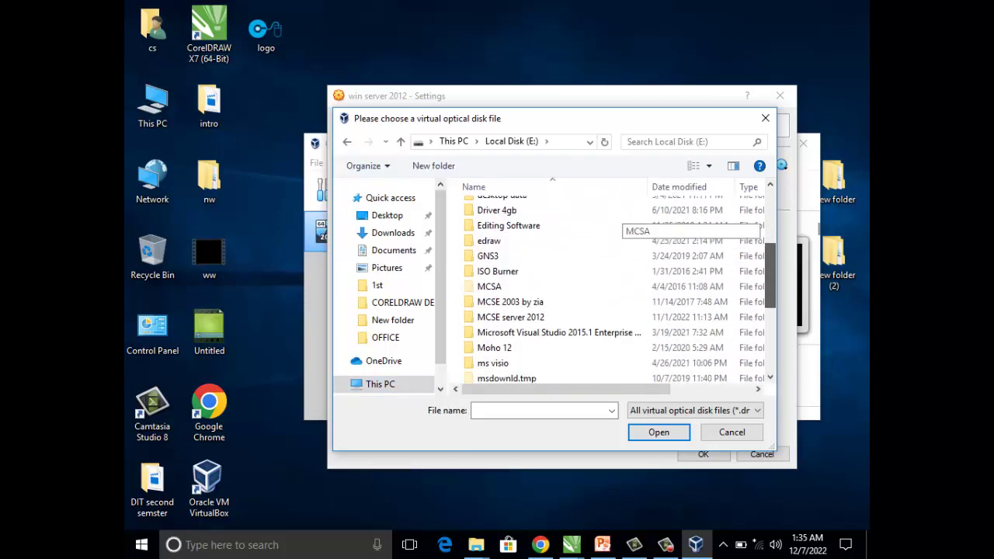
{"action": "scroll", "coordinate": [614, 288], "scroll_direction": "down", "scroll_amount": 2}
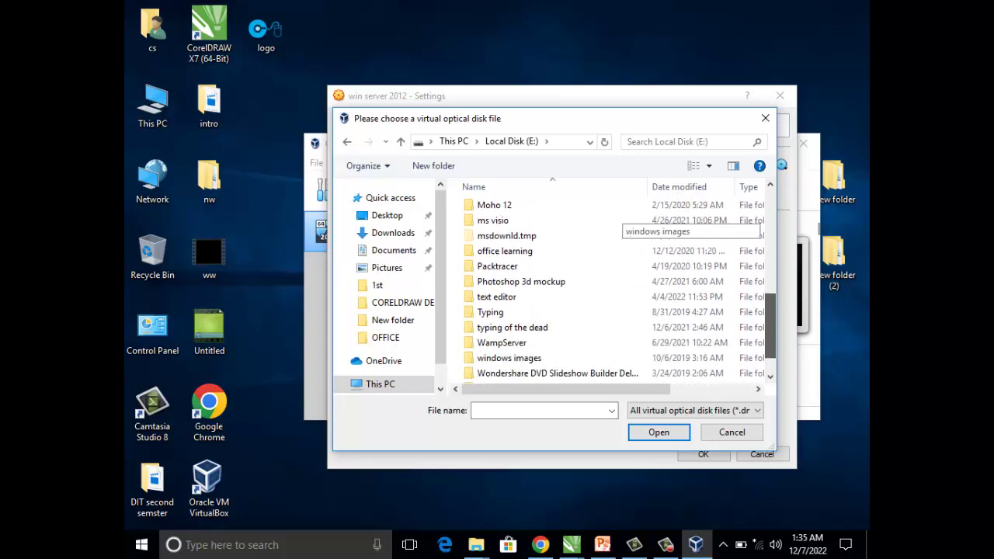
{"action": "left_click", "coordinate": [543, 337]}
{"action": "key", "text": "Return"}
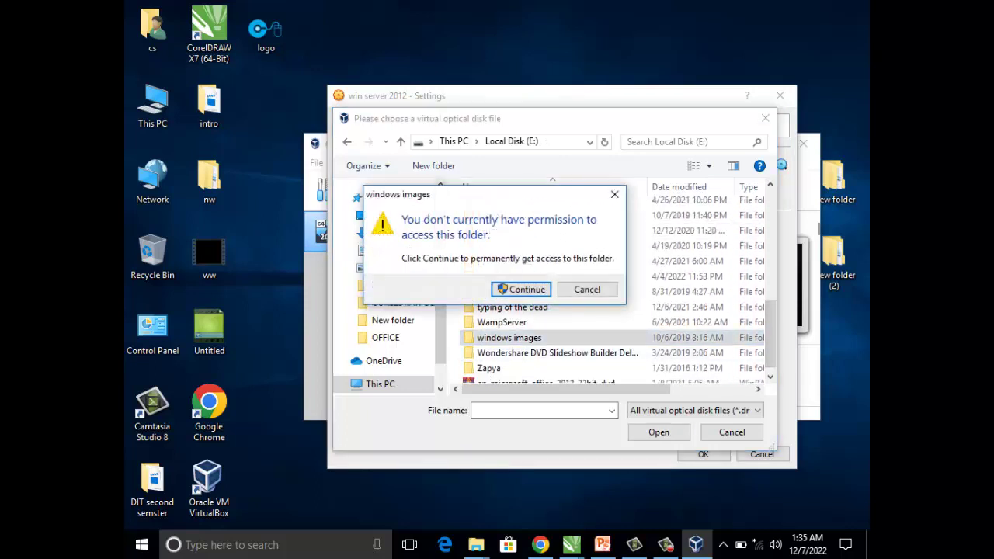
{"action": "key", "text": "Return"}
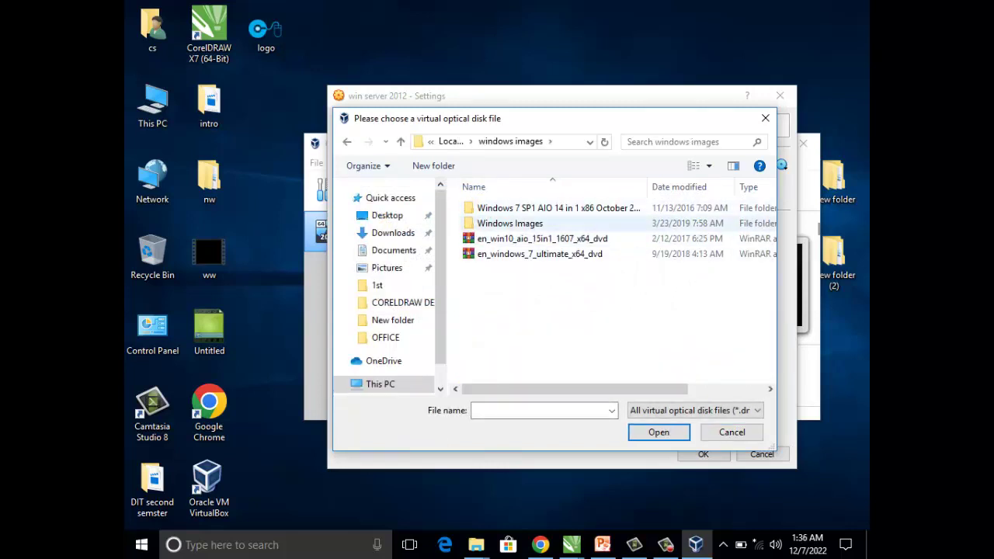
- Load the Windows Server 2012 R2 with Update (x64) ISO into the optical drive and save
{"action": "double_click", "coordinate": [509, 223]}
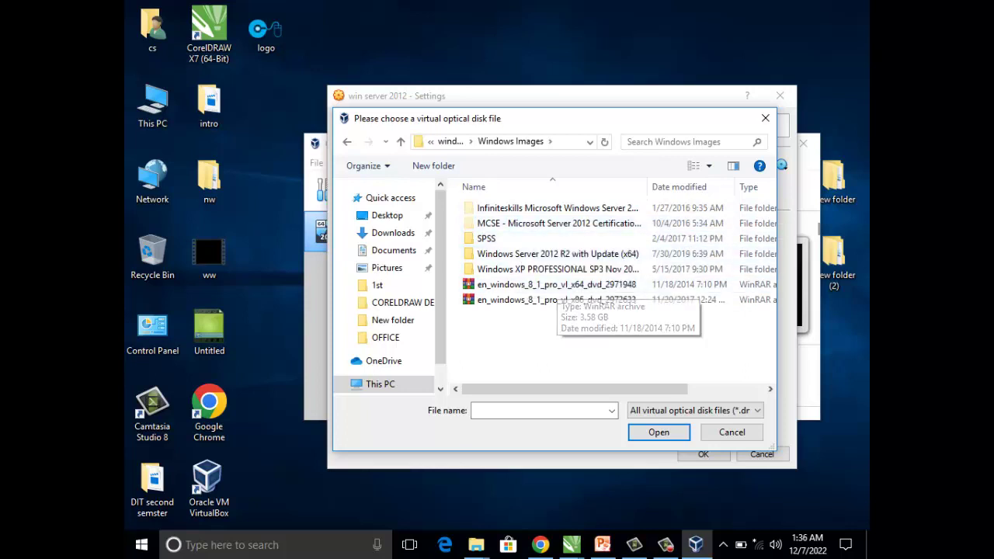
{"action": "left_click", "coordinate": [558, 254]}
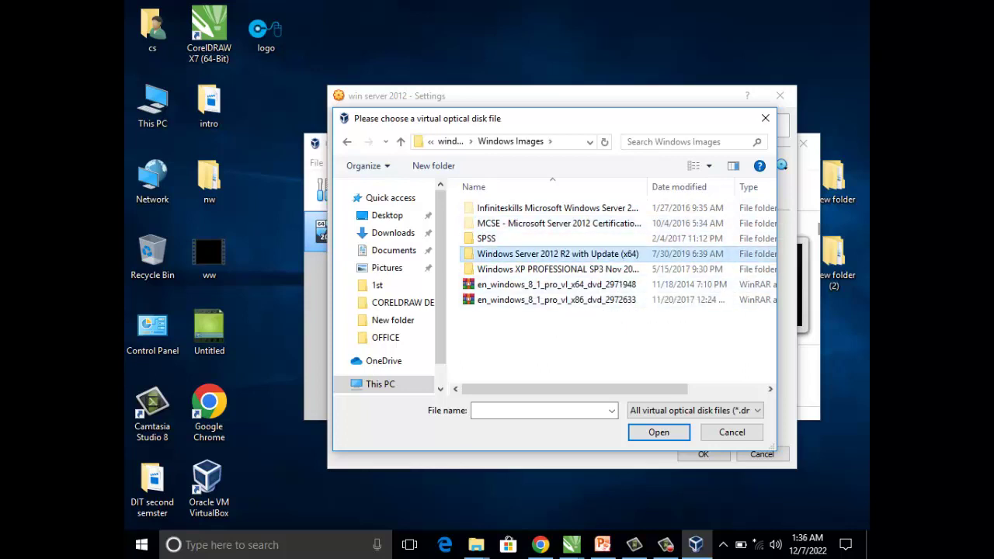
{"action": "key", "text": "Return"}
{"action": "left_click", "coordinate": [558, 208]}
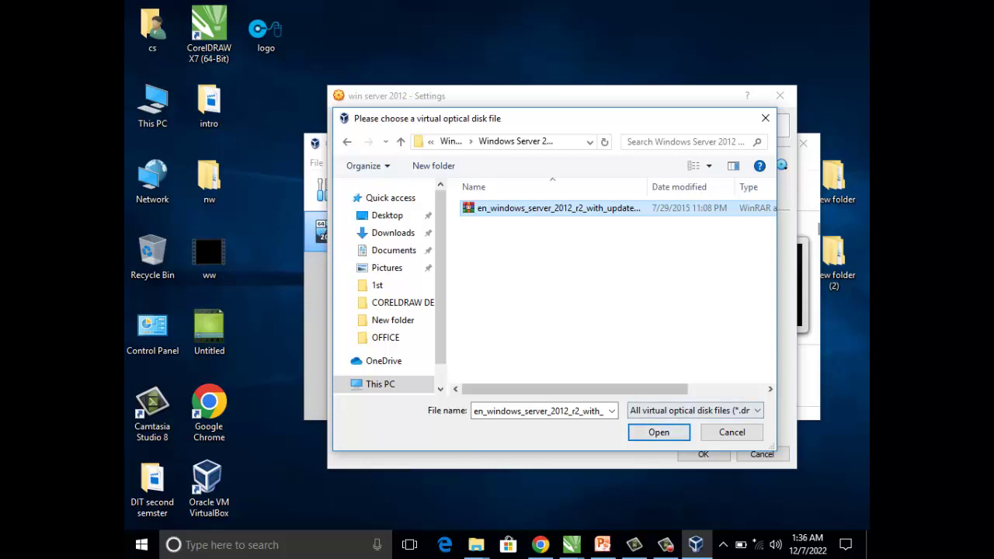
{"action": "key", "text": "Return"}
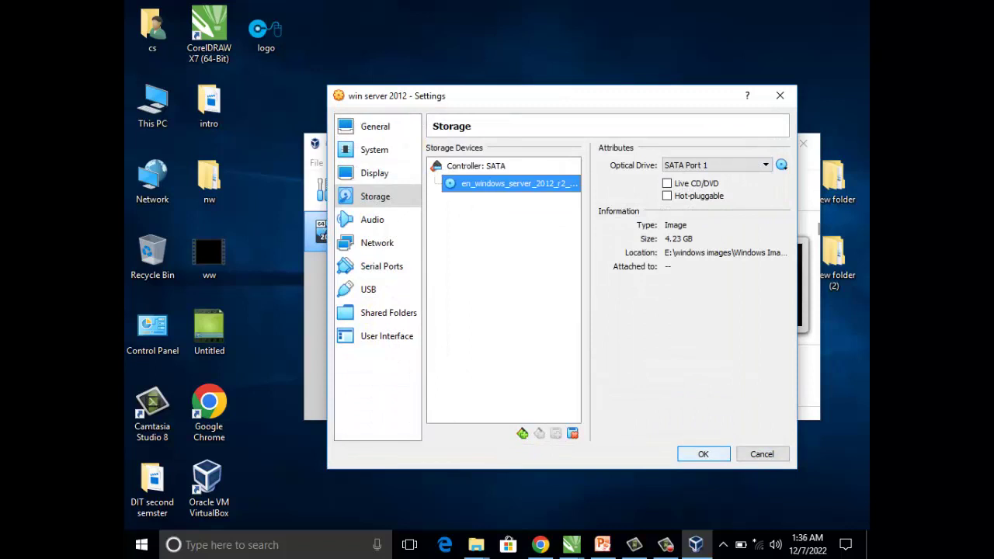
{"action": "key", "text": "Return"}
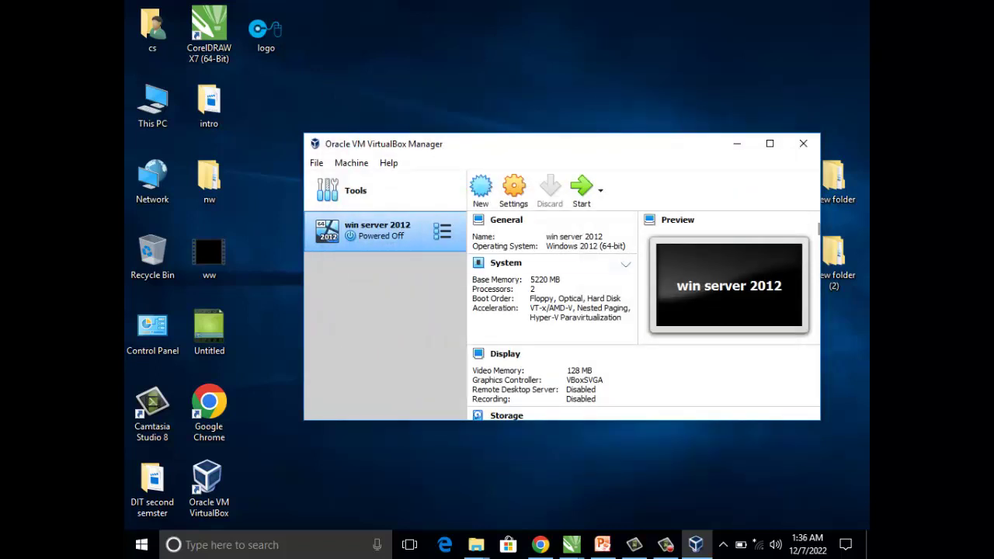
- Start the win server 2012 VM and open its start-up disk list
{"action": "left_click", "coordinate": [582, 190]}
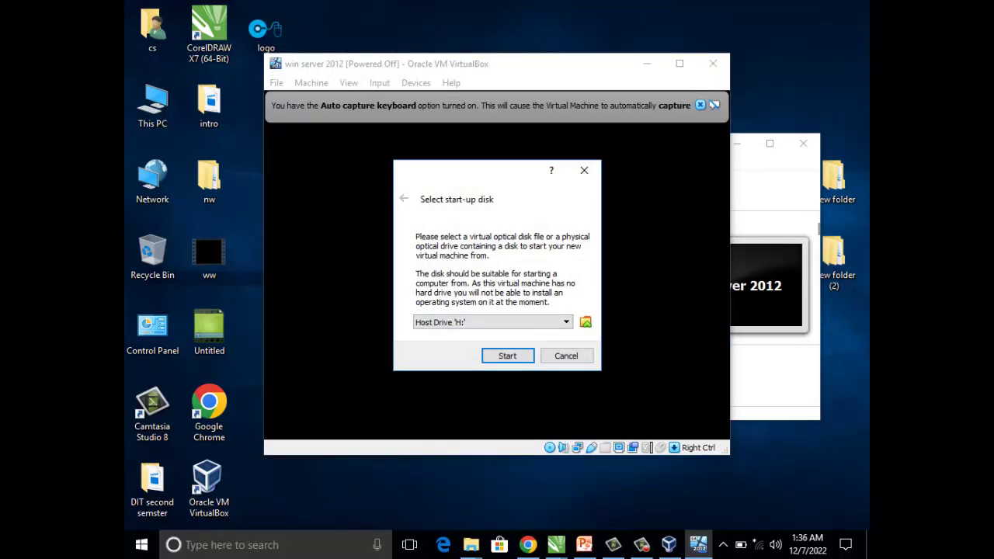
{"action": "left_click", "coordinate": [489, 321]}
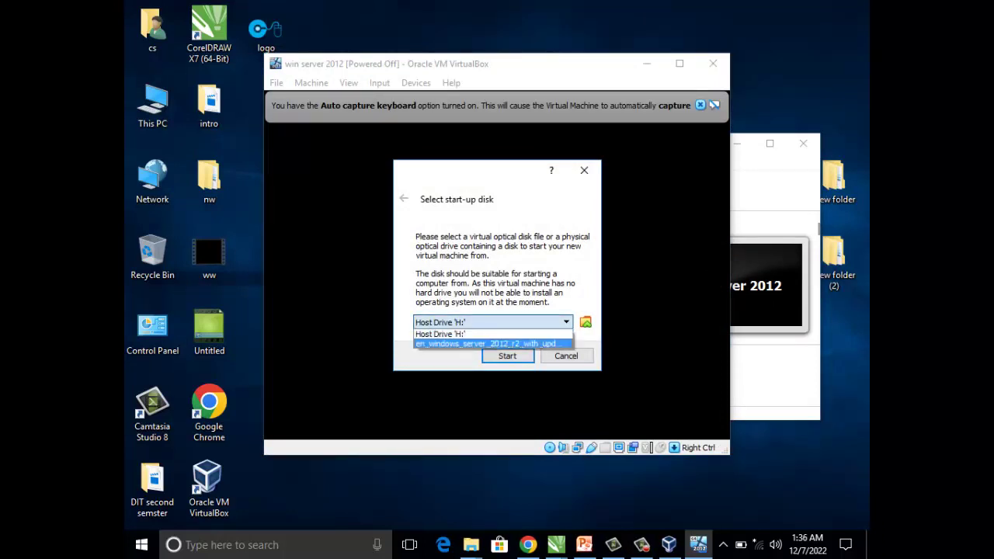
- Boot win server 2012 from the Windows Server ISO, then minimize and restore its window
{"action": "left_click", "coordinate": [485, 344]}
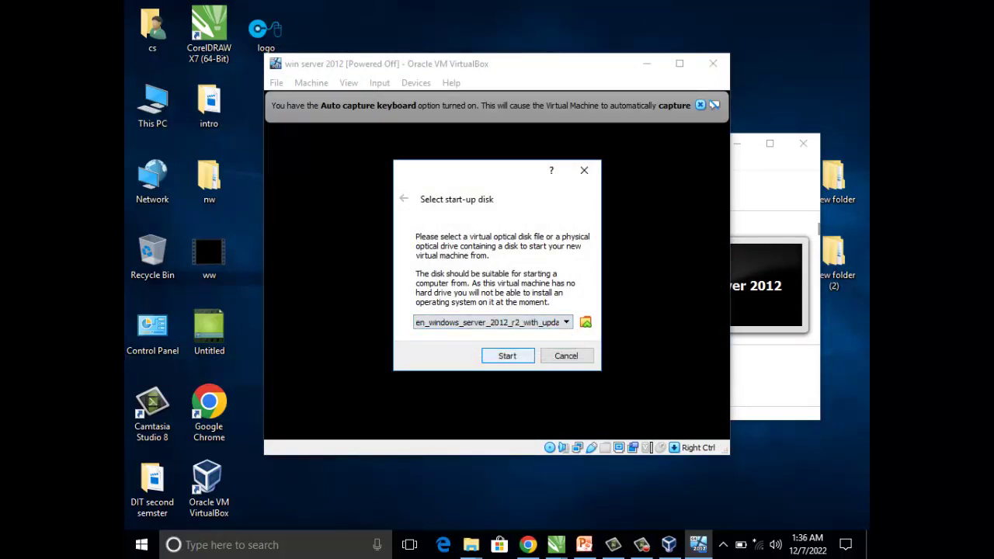
{"action": "left_click", "coordinate": [507, 356]}
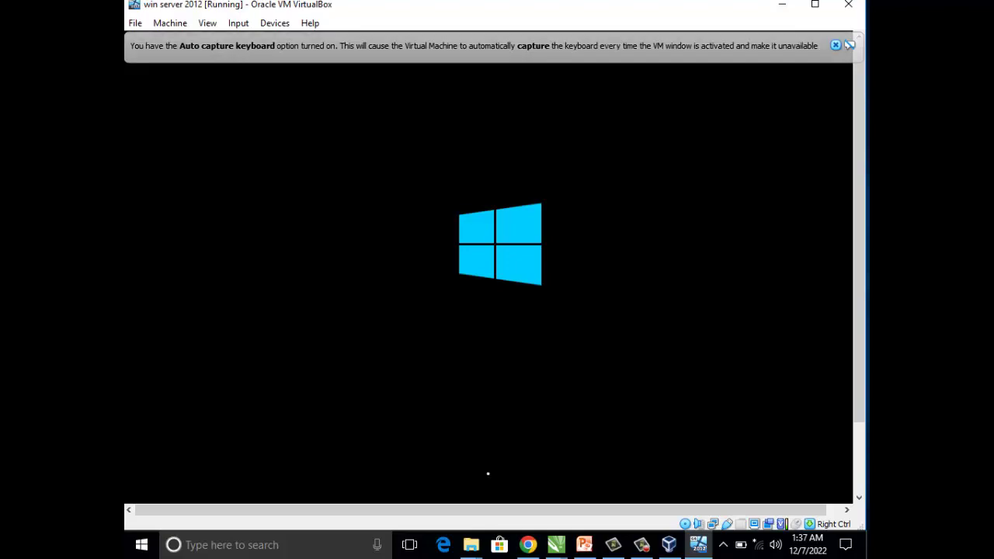
{"action": "left_click", "coordinate": [782, 4]}
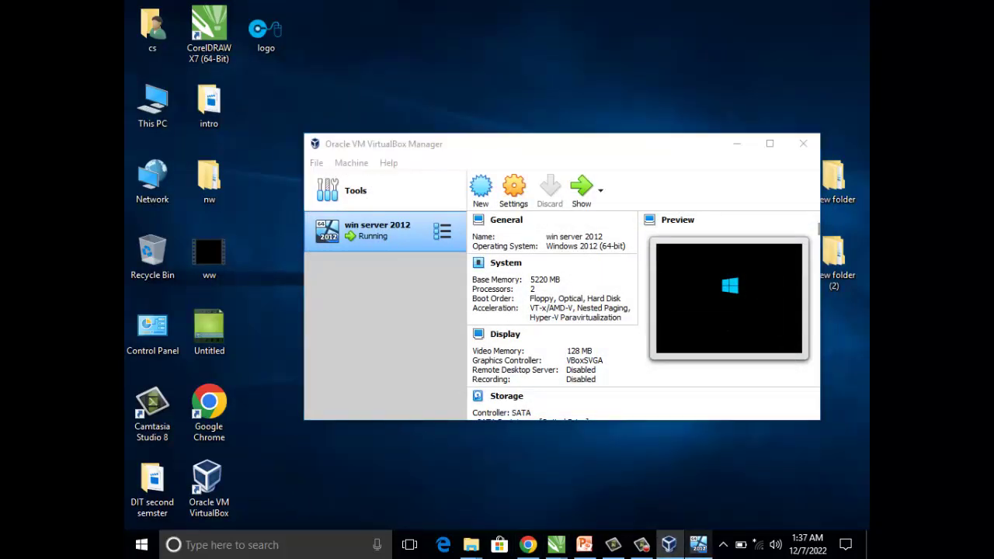
{"action": "left_click", "coordinate": [698, 545]}
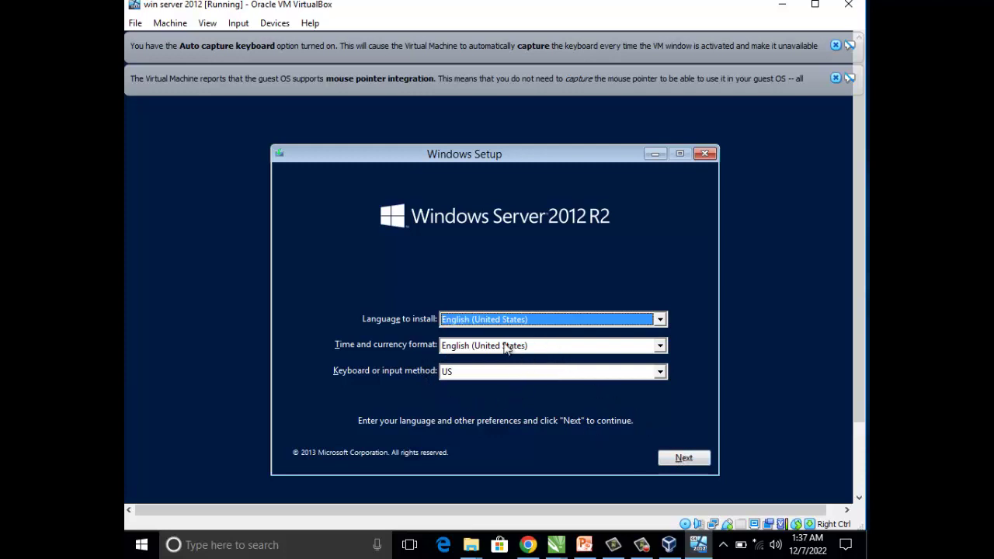
- Keep the default language, start the Windows Server 2012 R2 install, and dismiss both VirtualBox notices
{"action": "left_click", "coordinate": [673, 460]}
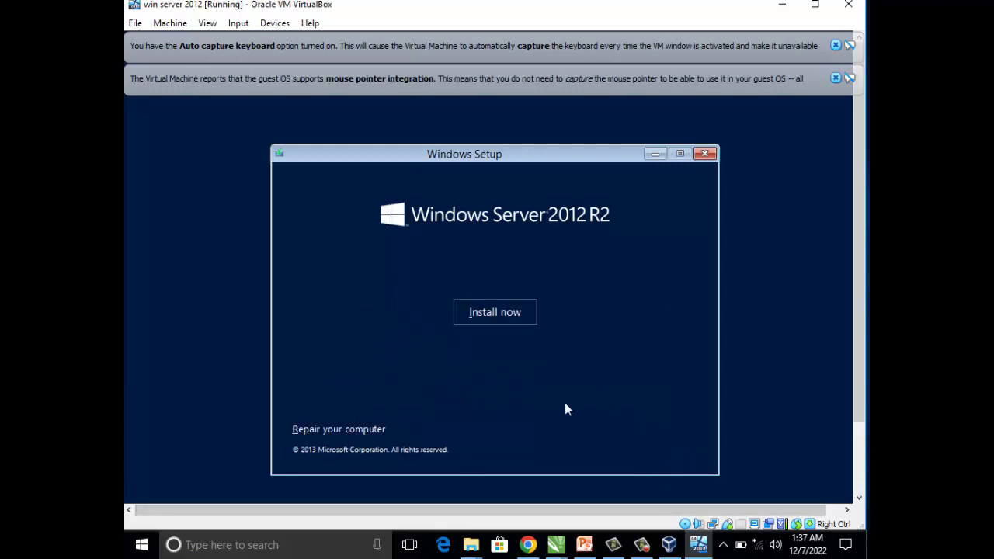
{"action": "left_click", "coordinate": [506, 315]}
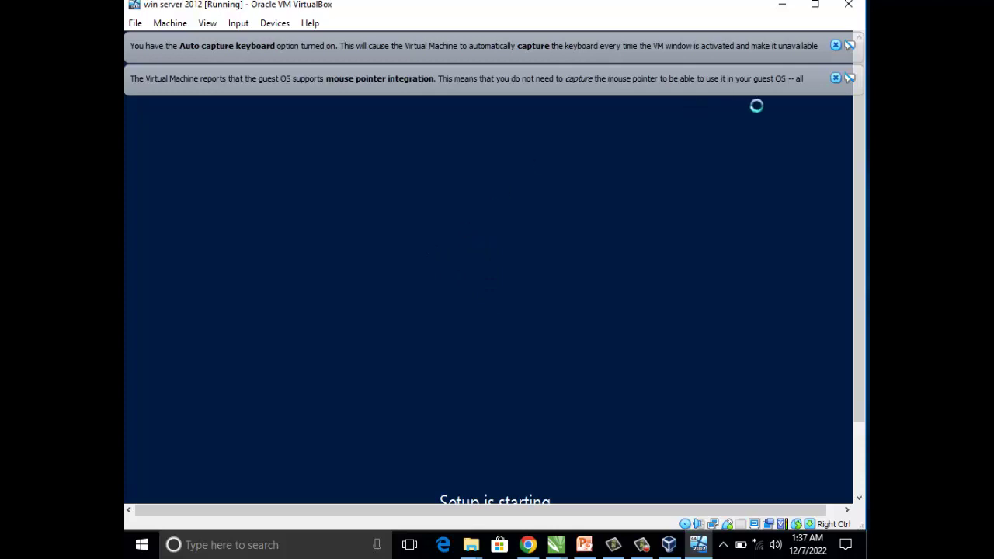
{"action": "left_click", "coordinate": [836, 78]}
{"action": "left_click", "coordinate": [836, 45]}
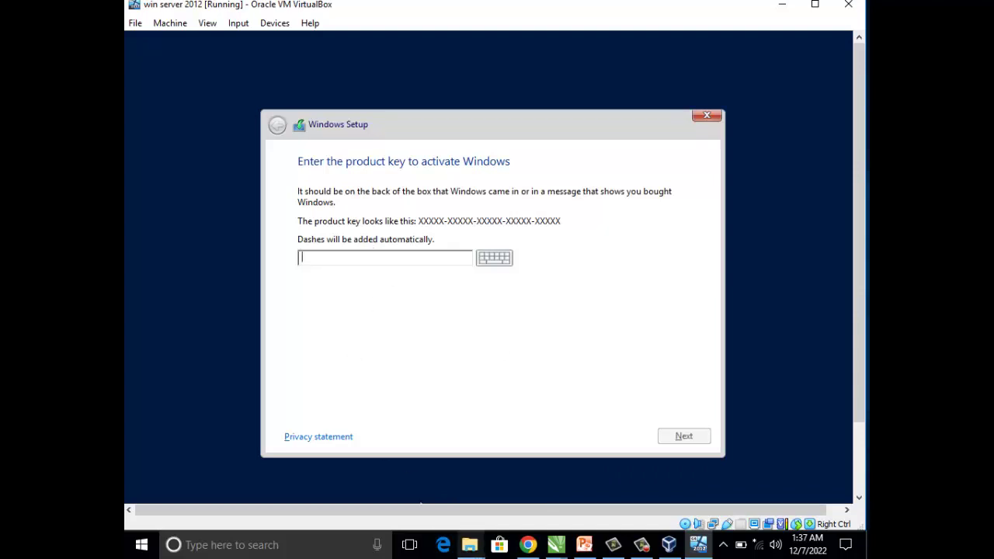
{"action": "left_click", "coordinate": [469, 544]}
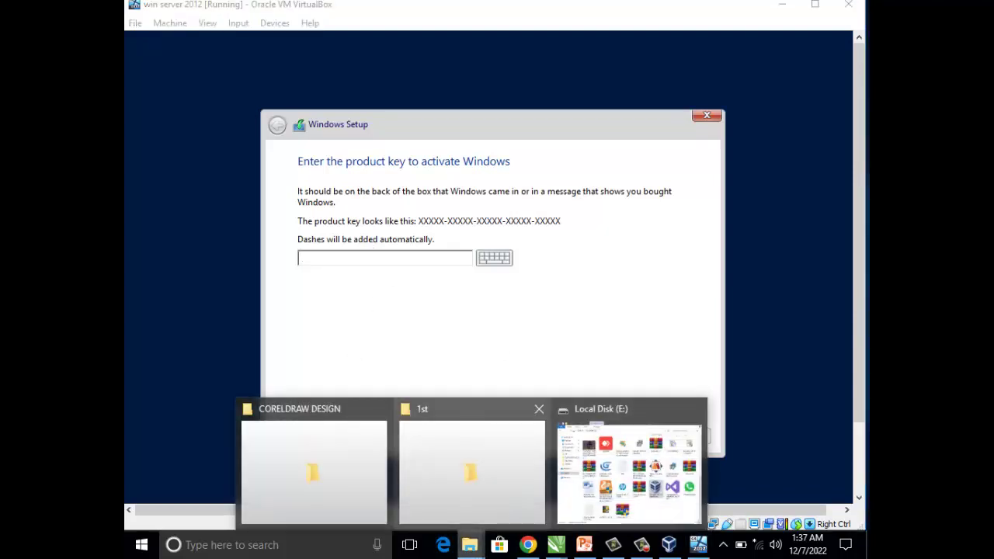
- Open 'windows server 2012 r2 key' from Local Disk (E:) in Notepad, then return to the VM
{"action": "left_click", "coordinate": [472, 466]}
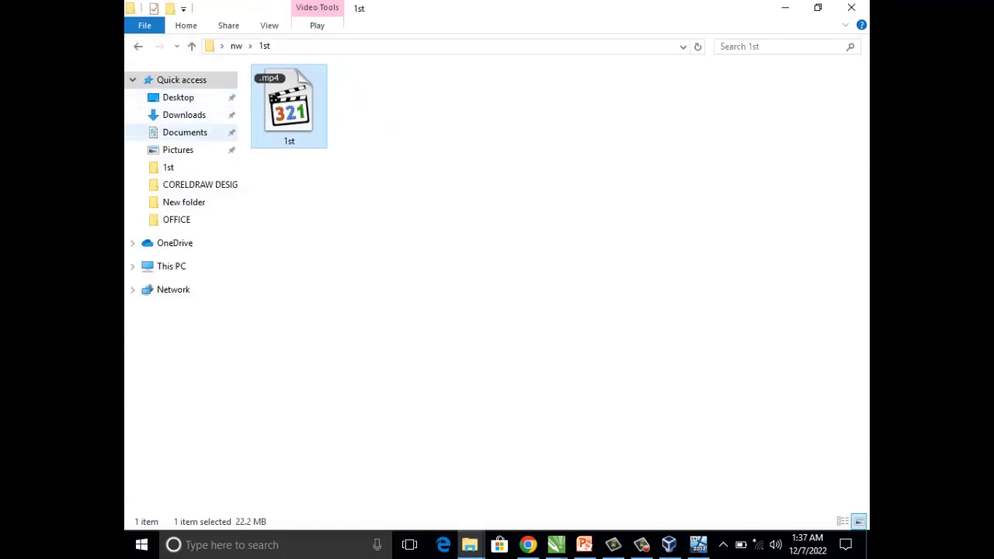
{"action": "left_click", "coordinate": [172, 266]}
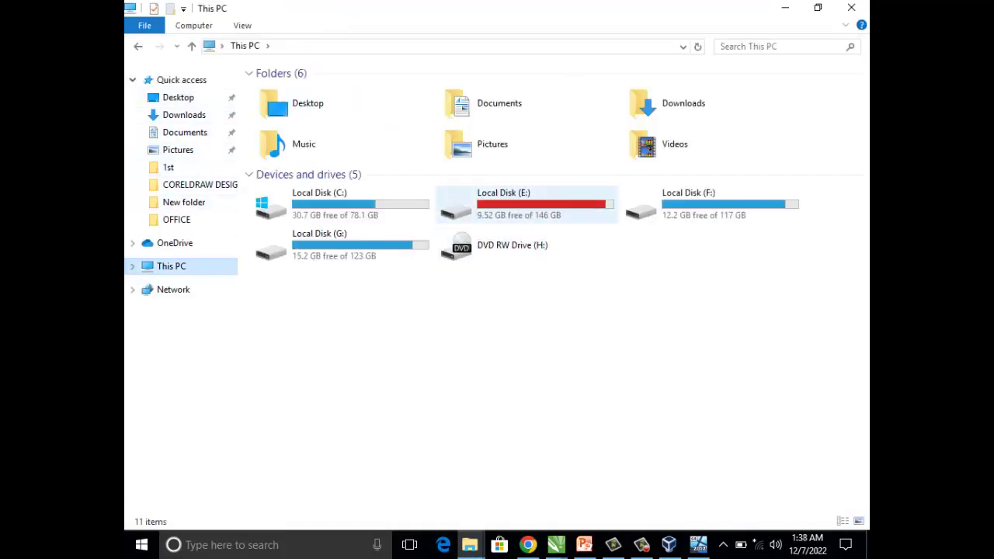
{"action": "double_click", "coordinate": [505, 204]}
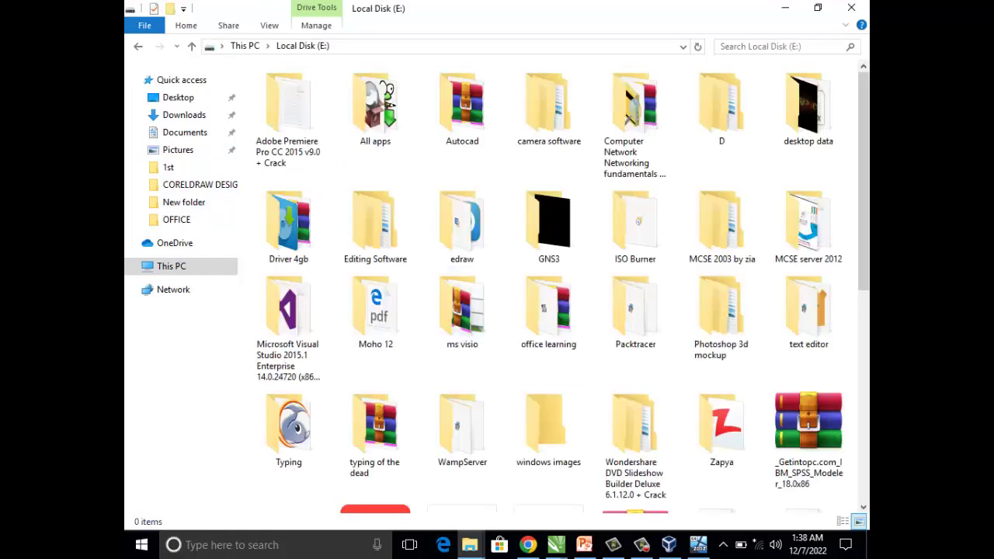
{"action": "scroll", "coordinate": [548, 427], "scroll_direction": "down", "scroll_amount": 5}
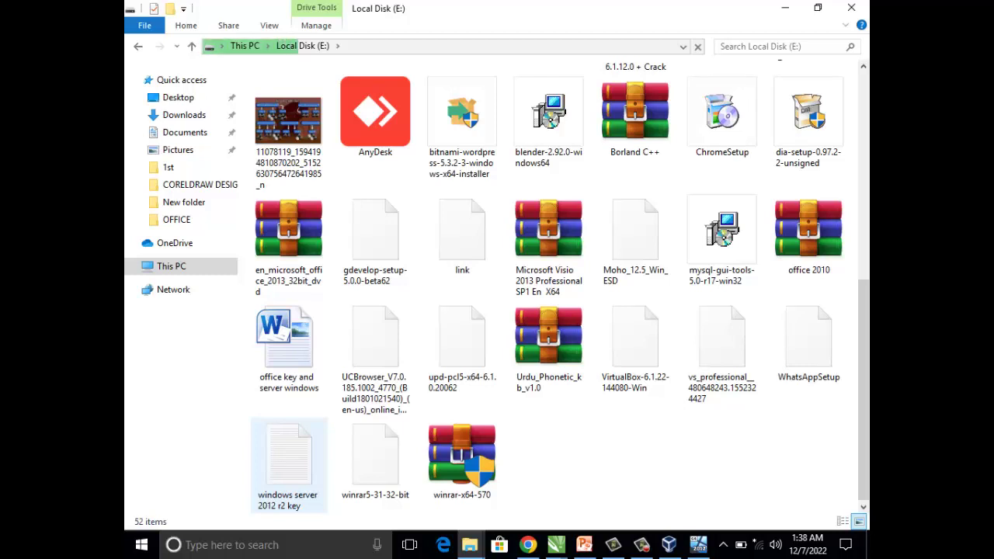
{"action": "left_click", "coordinate": [289, 458]}
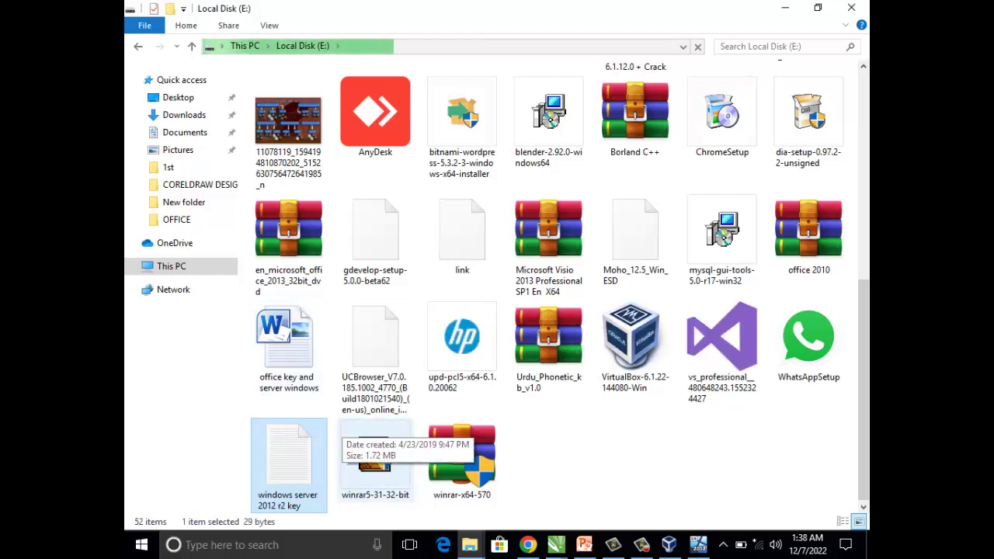
{"action": "key", "text": "Return"}
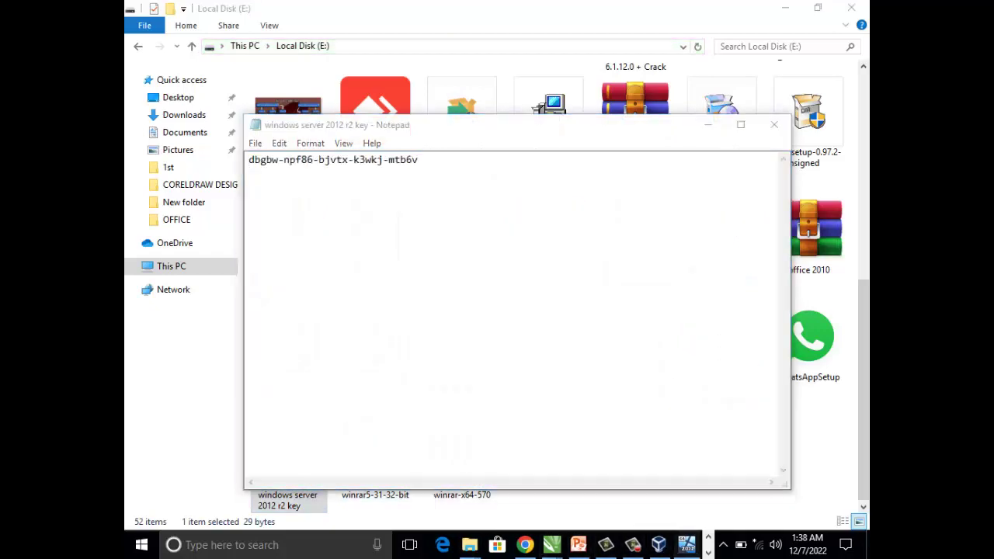
{"action": "left_click", "coordinate": [687, 545]}
- Enter the server product key from the Notepad file into Windows Setup's activation field
{"action": "key", "text": "super+Up"}
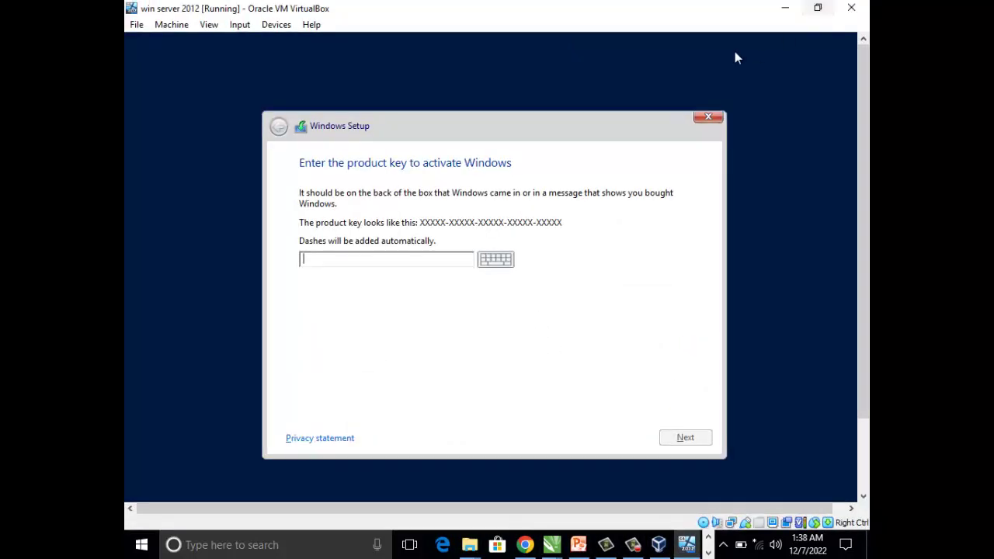
{"action": "left_click_drag", "start_coordinate": [509, 35], "coordinate": [584, 215]}
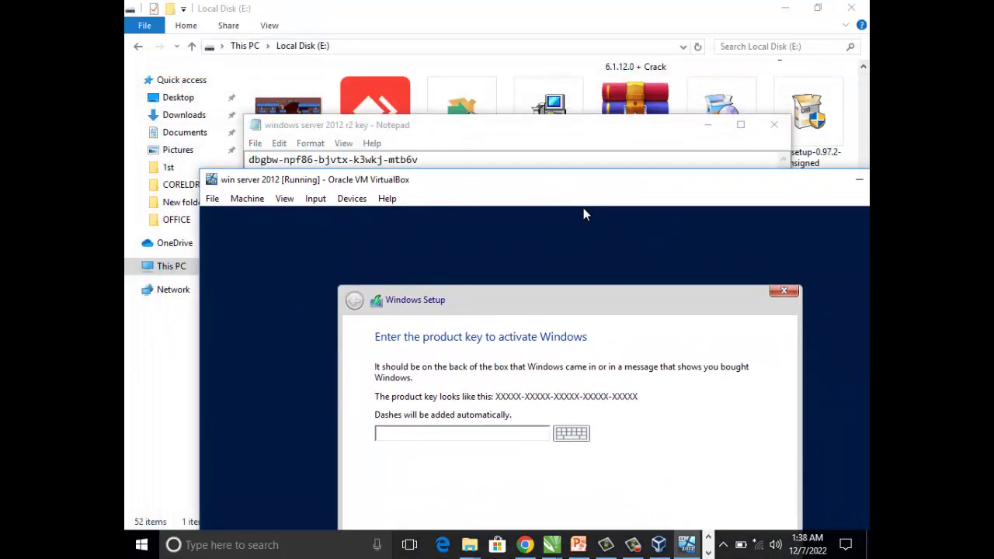
{"action": "left_click", "coordinate": [426, 435]}
{"action": "type", "text": "DBGBW-NPF86-BJVTX-K3W"}
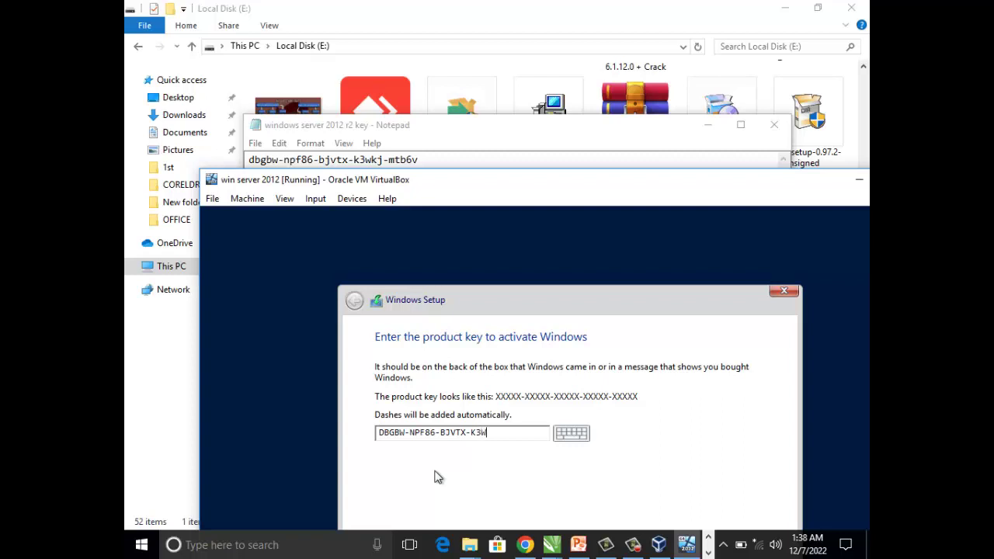
{"action": "type", "text": "KJ-MTB6V"}
{"action": "left_click_drag", "start_coordinate": [472, 214], "coordinate": [435, 85]}
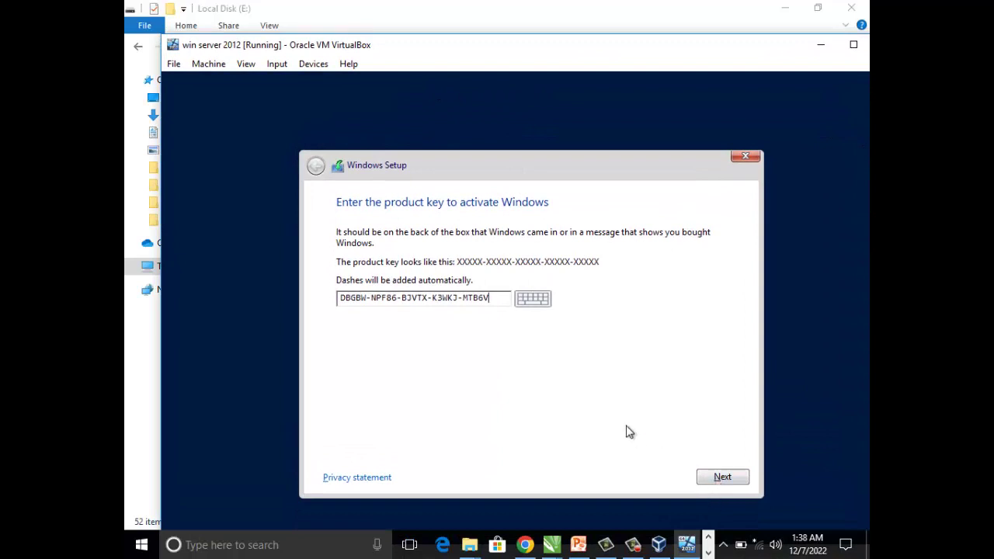
- Submit the product key and select Windows Server 2012 R2 Standard (Server with a GUI)
{"action": "left_click", "coordinate": [718, 480]}
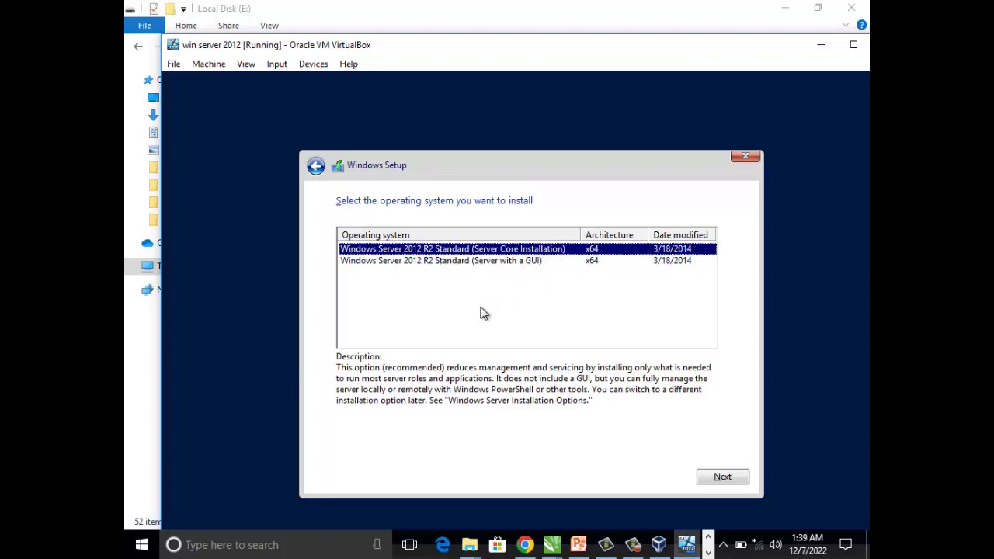
{"action": "mouse_move", "coordinate": [633, 545]}
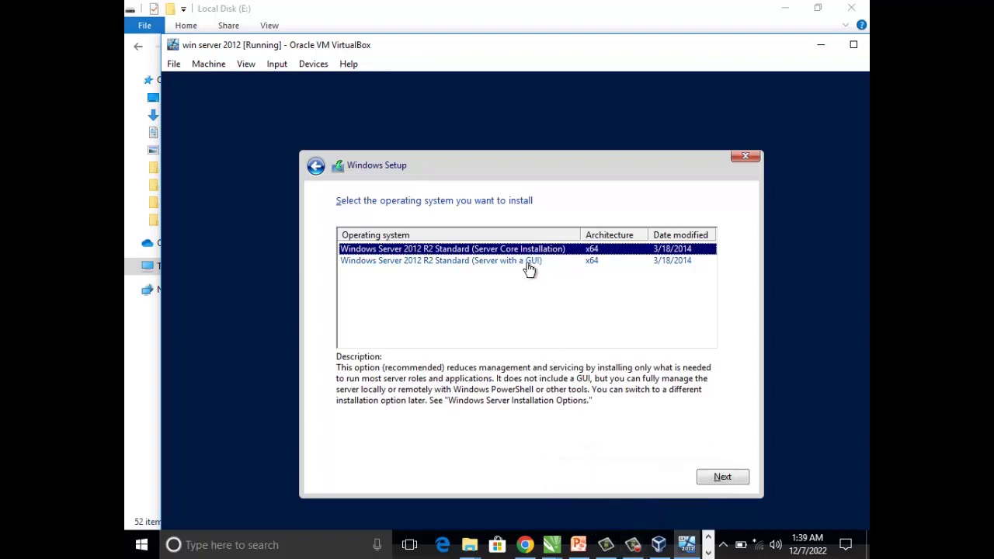
{"action": "left_click", "coordinate": [486, 268]}
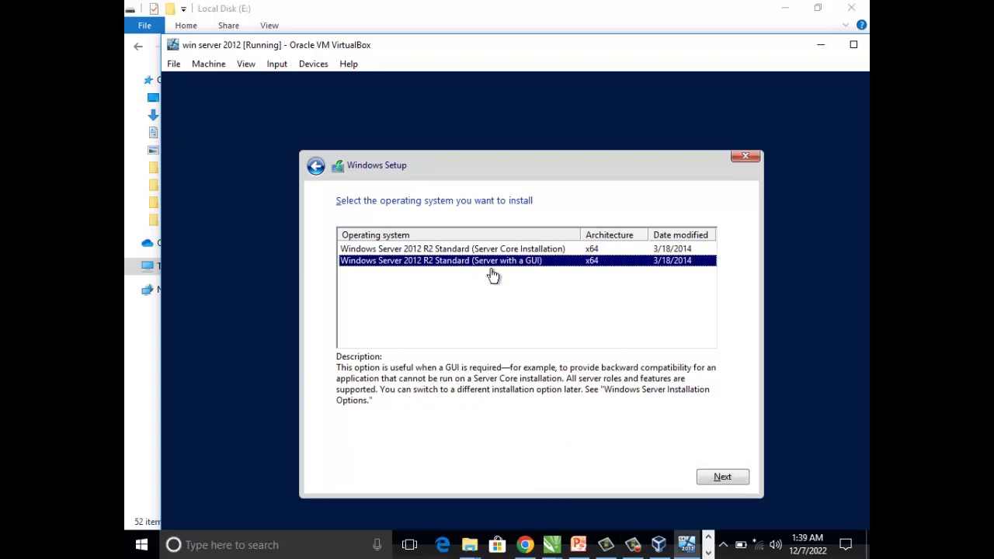
- Accept the license terms and choose 'Custom: Install Windows only (advanced)'
{"action": "left_click", "coordinate": [724, 477]}
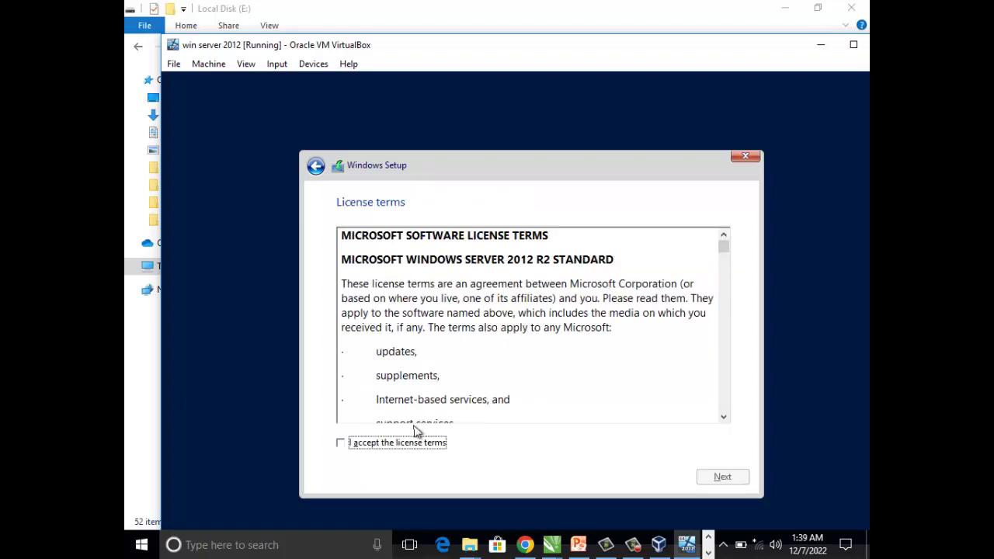
{"action": "left_click", "coordinate": [405, 447]}
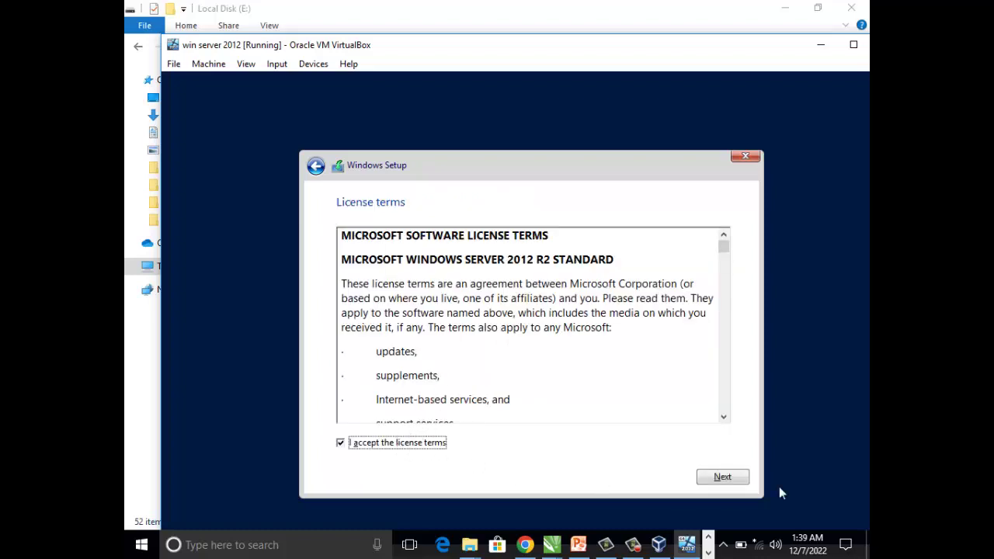
{"action": "left_click", "coordinate": [741, 478]}
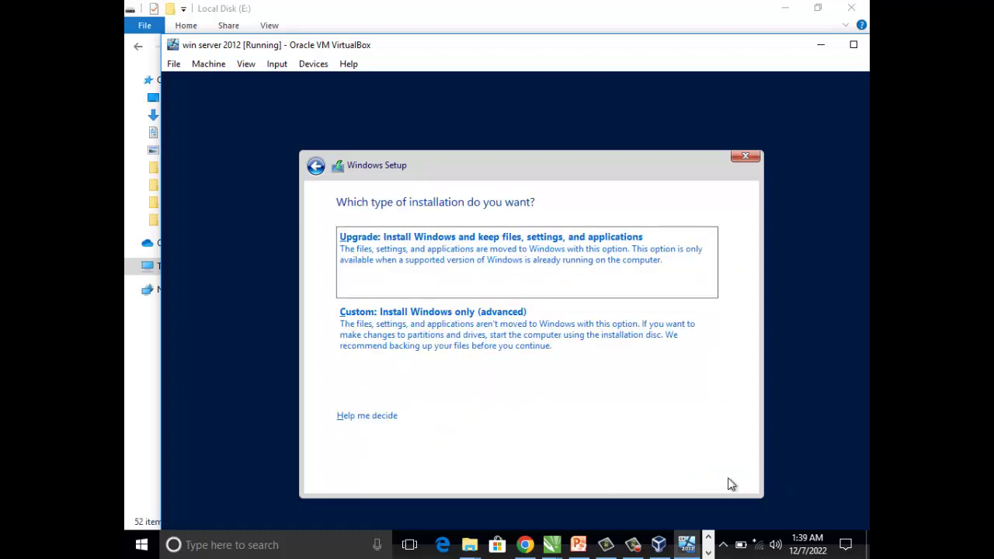
{"action": "left_click", "coordinate": [380, 321]}
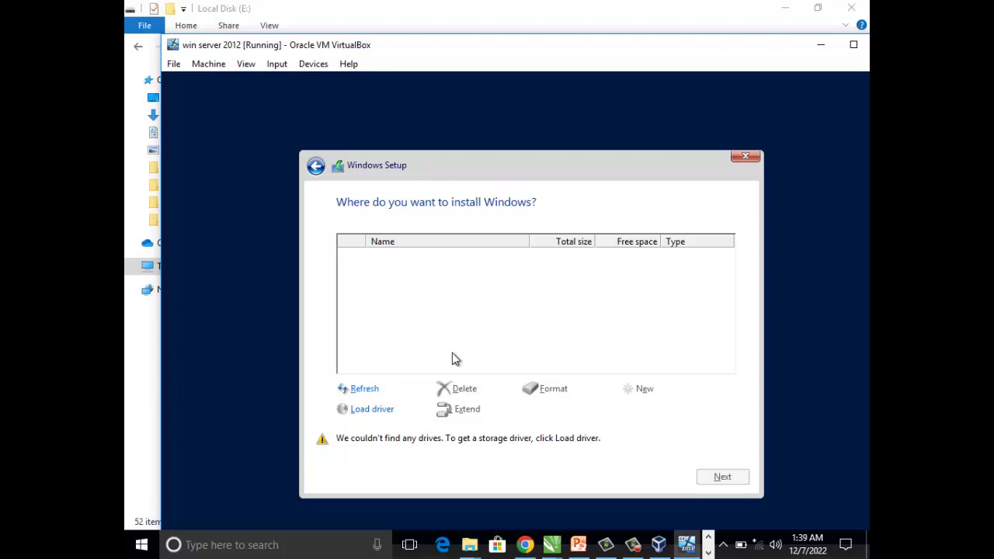
- Refresh the empty drive list, re-choose Custom install, and open the Load driver prompt
{"action": "left_click", "coordinate": [363, 391]}
{"action": "left_click", "coordinate": [315, 165]}
{"action": "left_click", "coordinate": [400, 339]}
{"action": "left_click", "coordinate": [316, 165]}
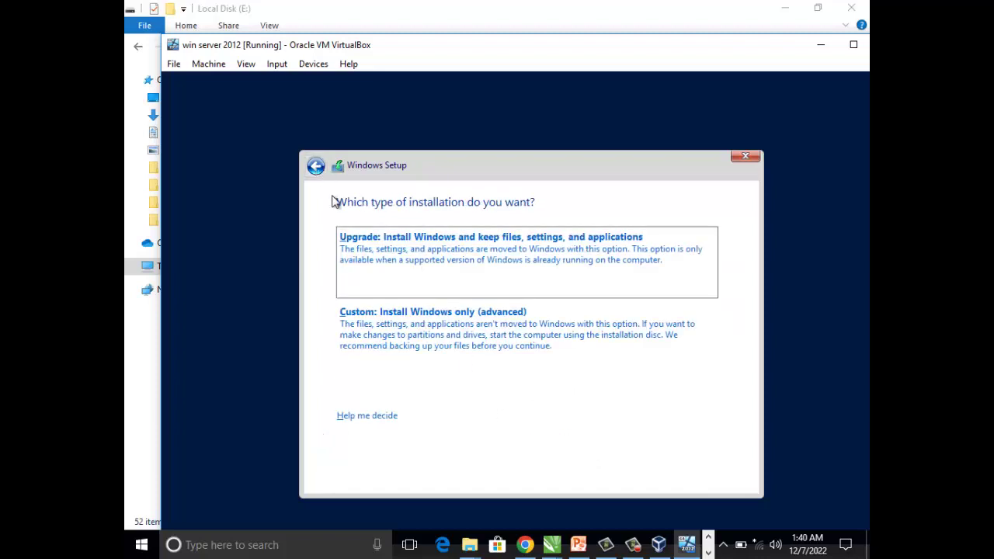
{"action": "left_click", "coordinate": [429, 340]}
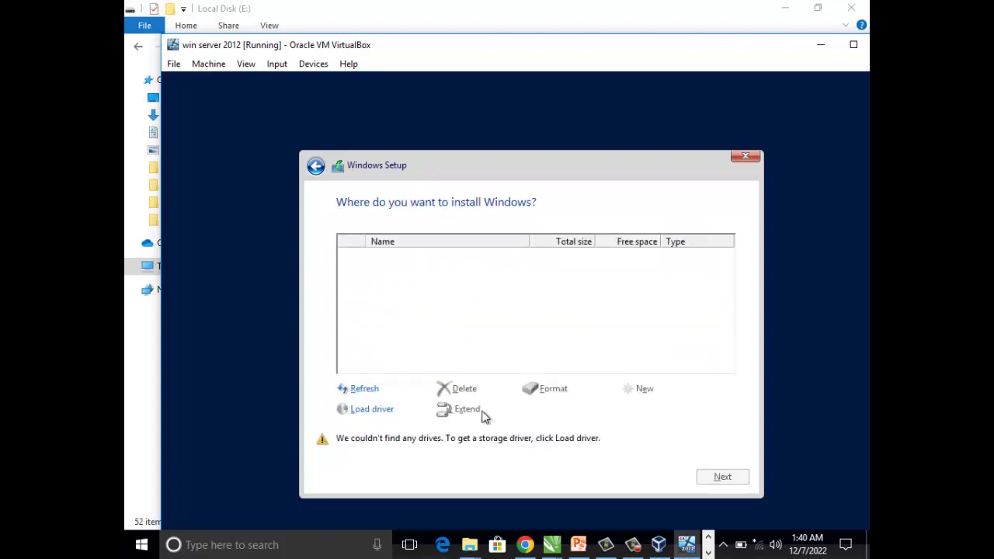
{"action": "left_click", "coordinate": [376, 410]}
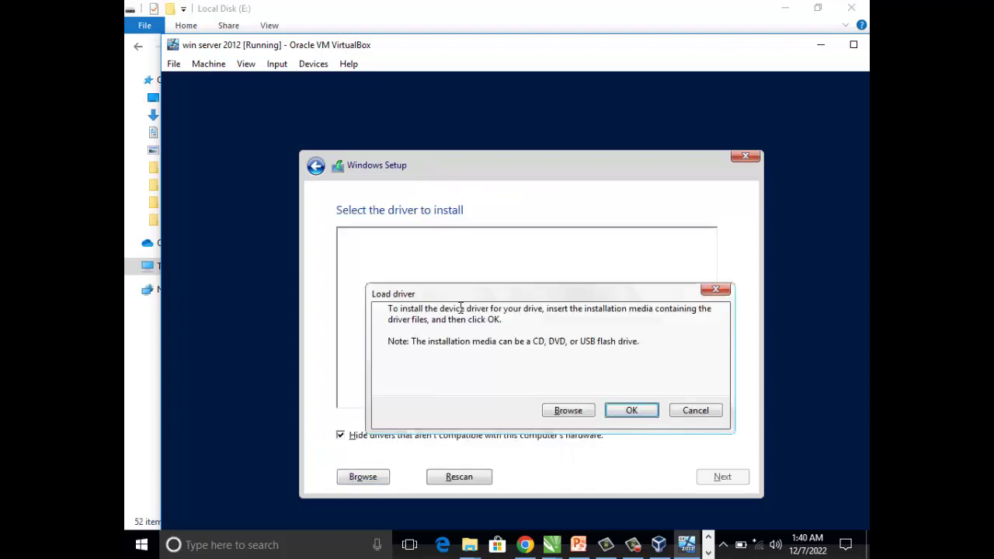
- Browse CD Drive (D:) for storage drivers and dismiss the no-drivers-found error
{"action": "left_click", "coordinate": [588, 411]}
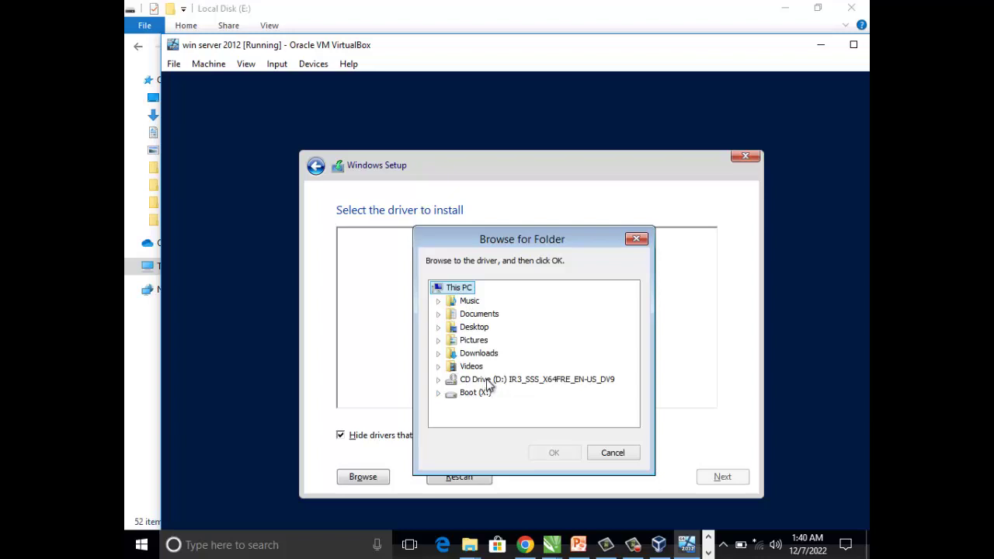
{"action": "left_click", "coordinate": [487, 381]}
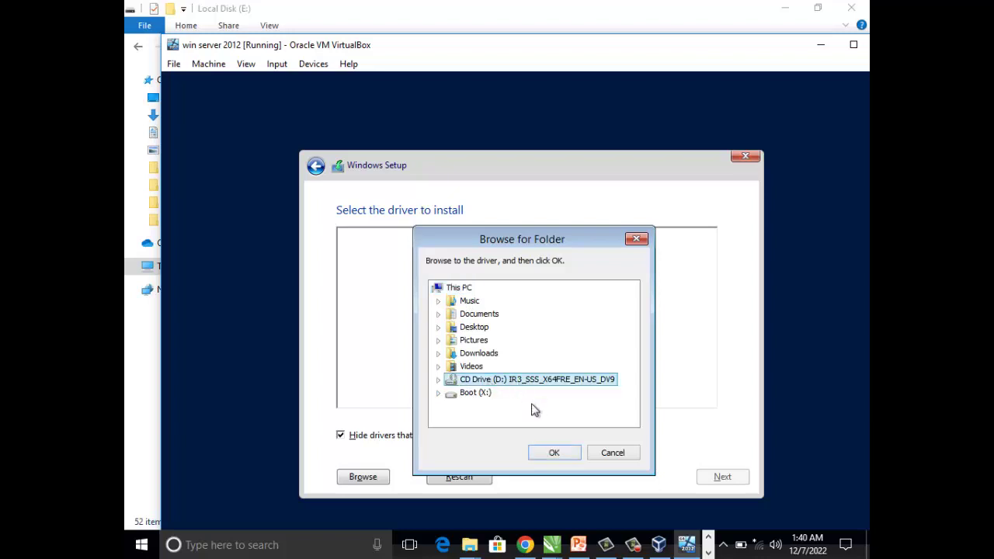
{"action": "left_click", "coordinate": [554, 453]}
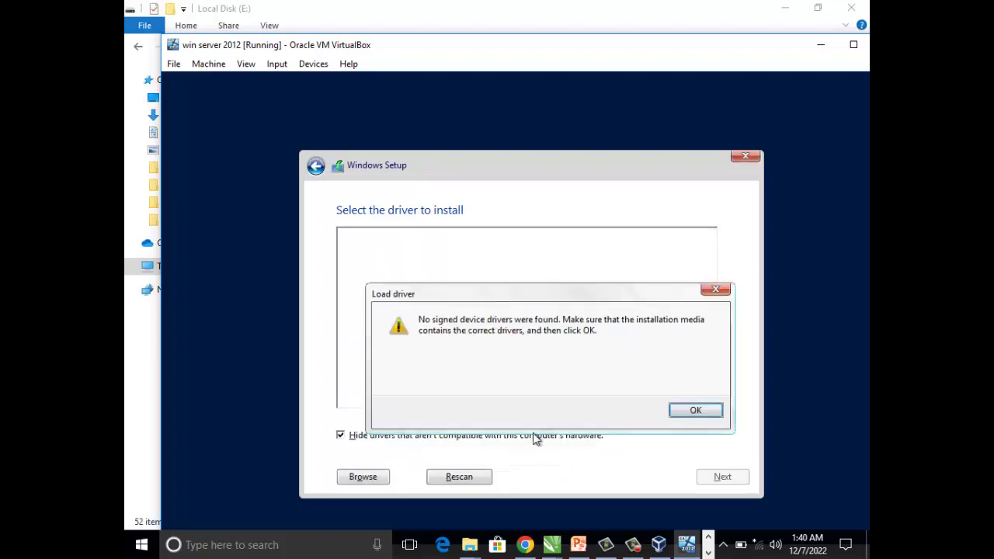
{"action": "left_click", "coordinate": [676, 411]}
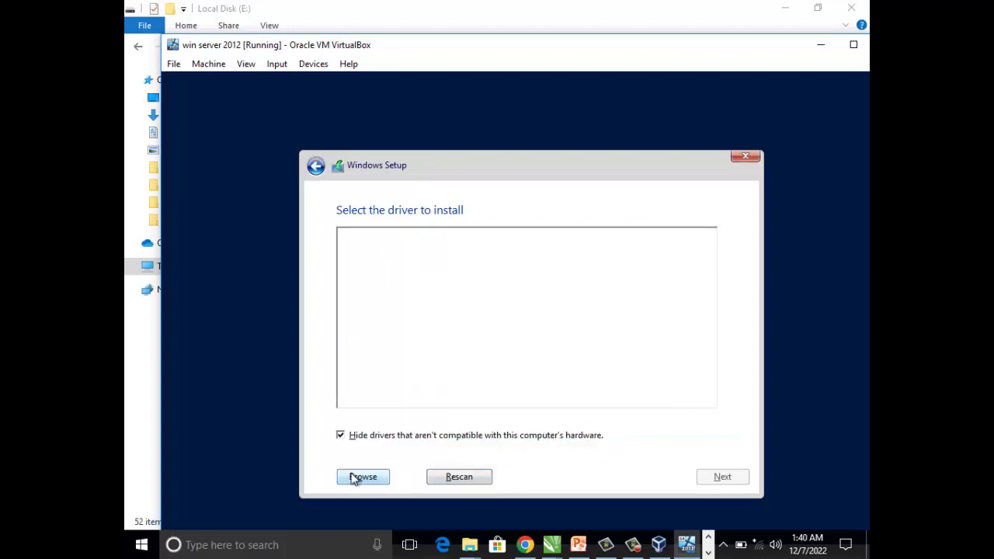
- Retry with Boot (X:), dismiss the error, and reach Drive 0's 50.0 GB unallocated space
{"action": "left_click", "coordinate": [356, 477]}
{"action": "left_click", "coordinate": [485, 394]}
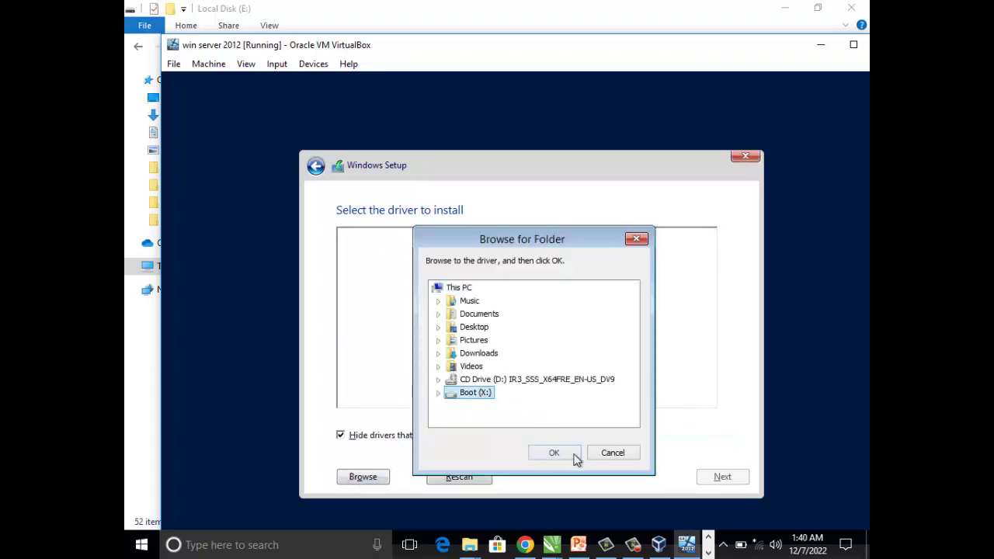
{"action": "left_click", "coordinate": [554, 455]}
{"action": "left_click", "coordinate": [676, 410]}
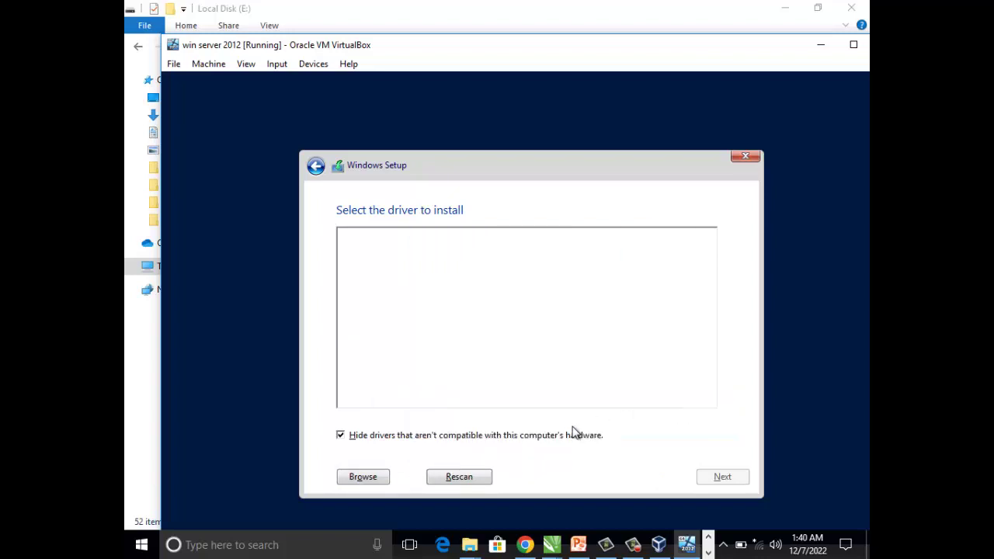
{"action": "left_click", "coordinate": [379, 478]}
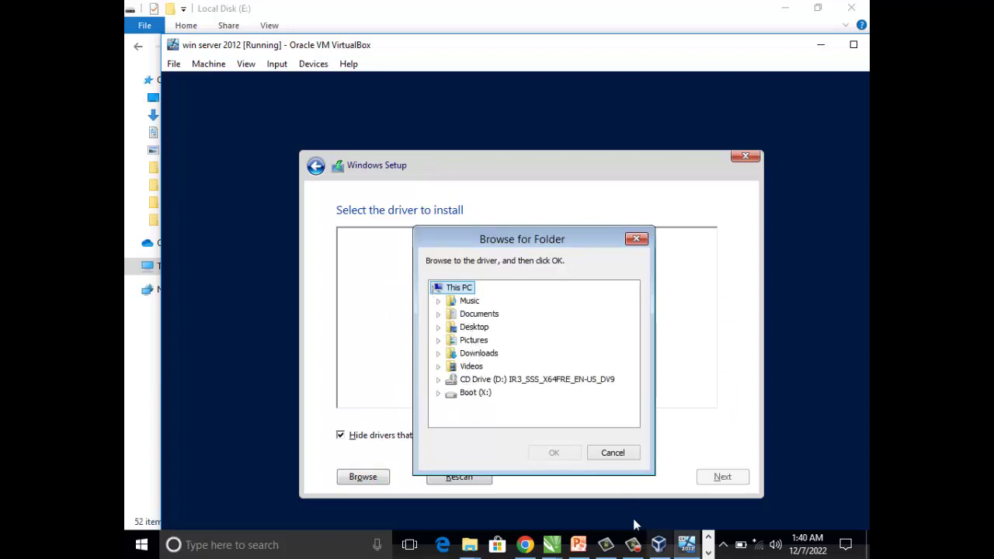
{"action": "left_click", "coordinate": [633, 545]}
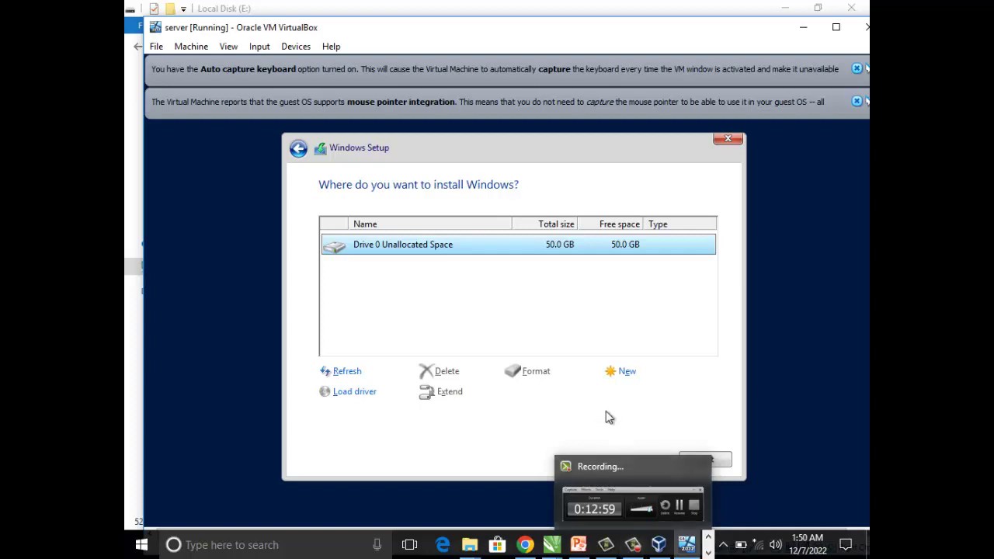
- Create a 51200 MB partition, accept the System Reserved partition, and install onto Drive 0 Partition 2
{"action": "left_click", "coordinate": [627, 374]}
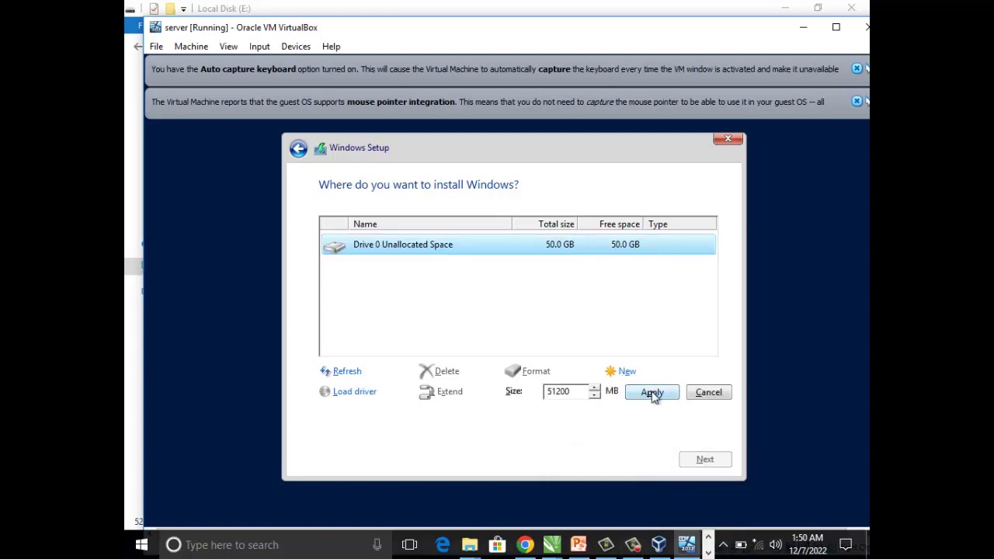
{"action": "left_click", "coordinate": [652, 394]}
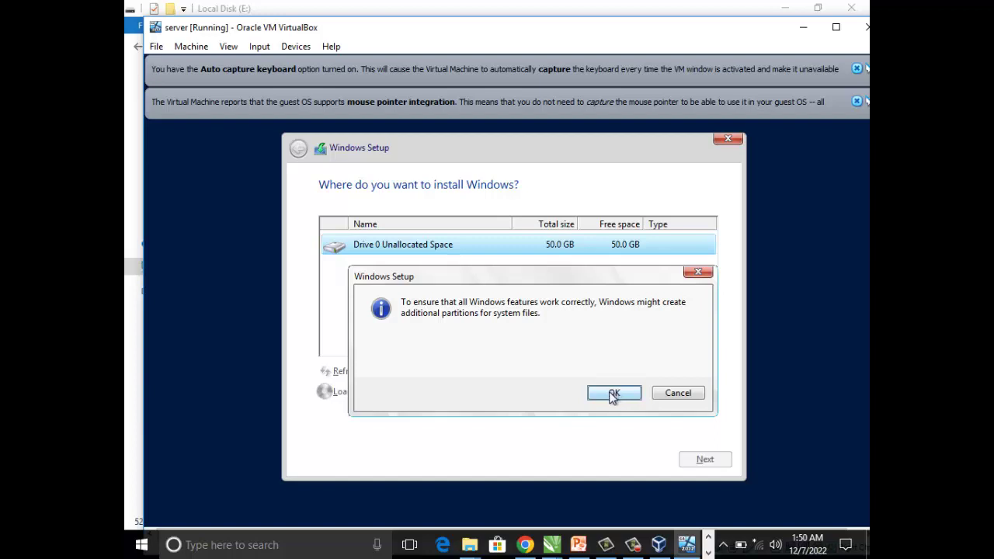
{"action": "left_click", "coordinate": [613, 394]}
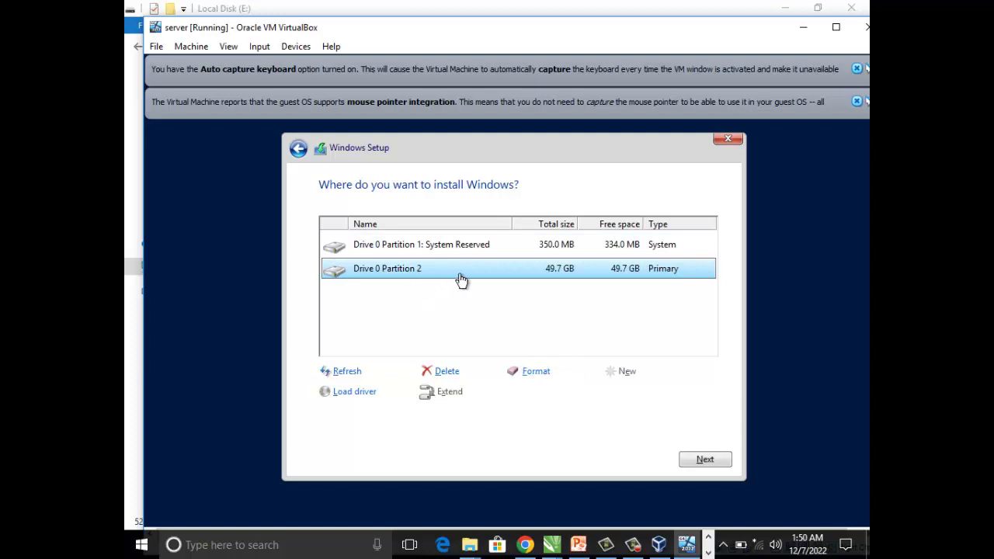
{"action": "left_click", "coordinate": [704, 459]}
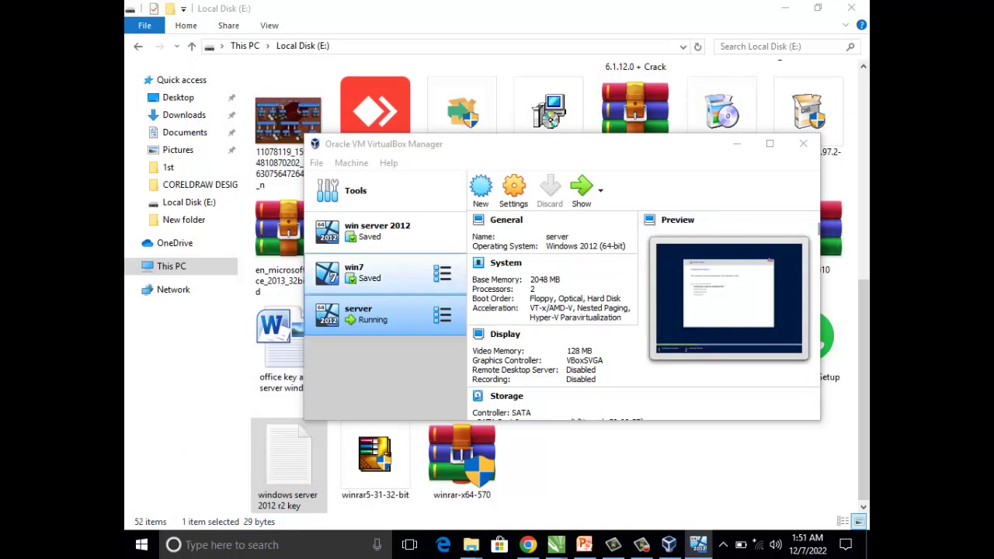
- Remove the win7 machine from the VirtualBox machine list
{"action": "left_click", "coordinate": [365, 272]}
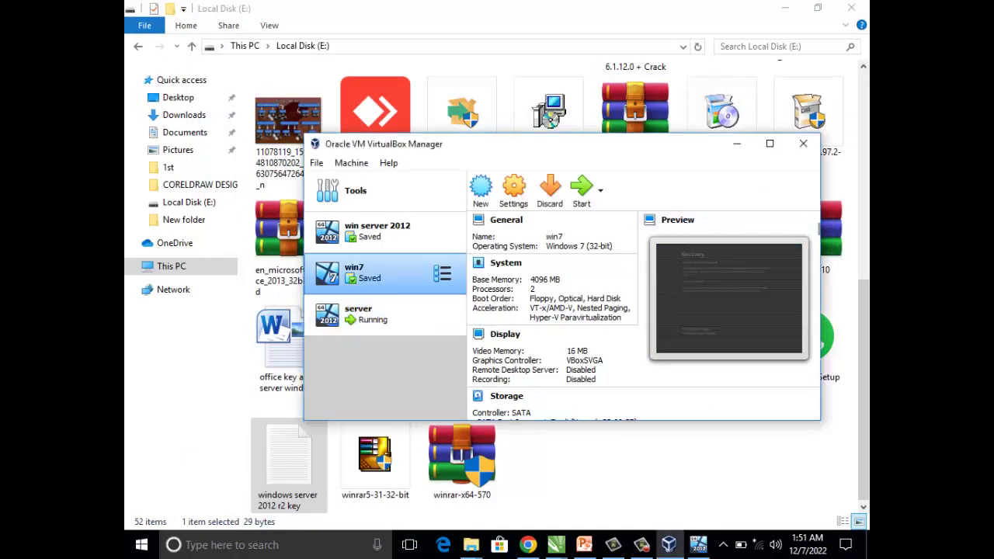
{"action": "right_click", "coordinate": [368, 276]}
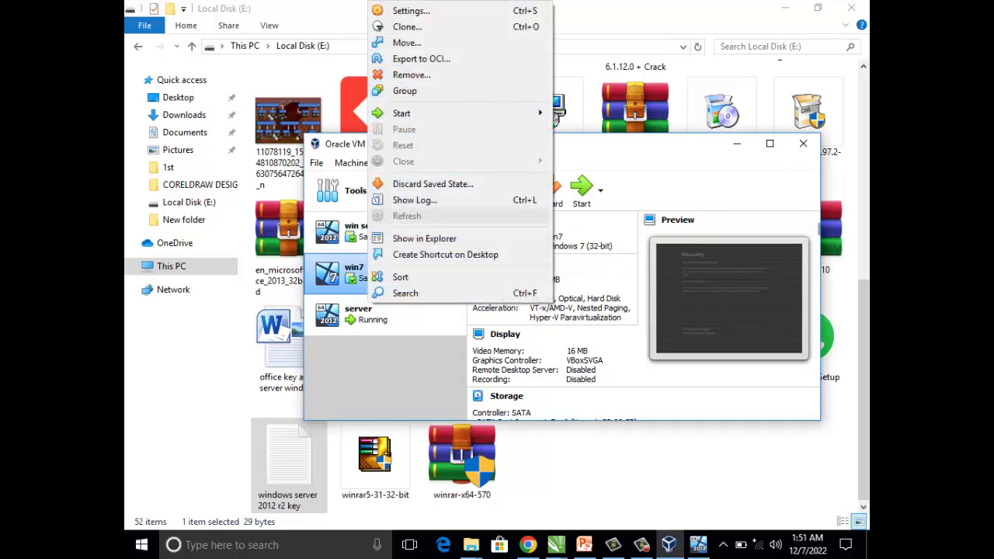
{"action": "key", "text": "Escape"}
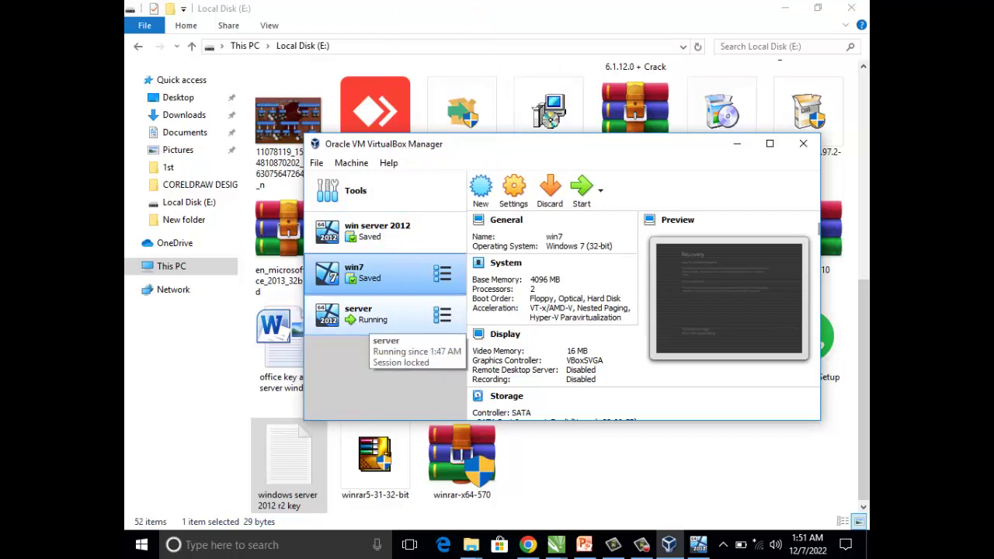
{"action": "right_click", "coordinate": [376, 294]}
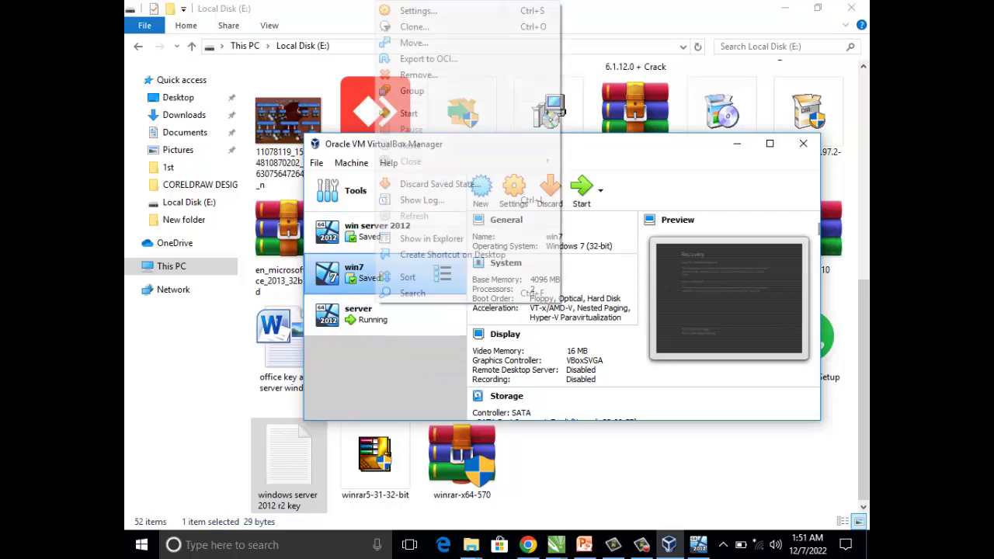
{"action": "left_click", "coordinate": [418, 75]}
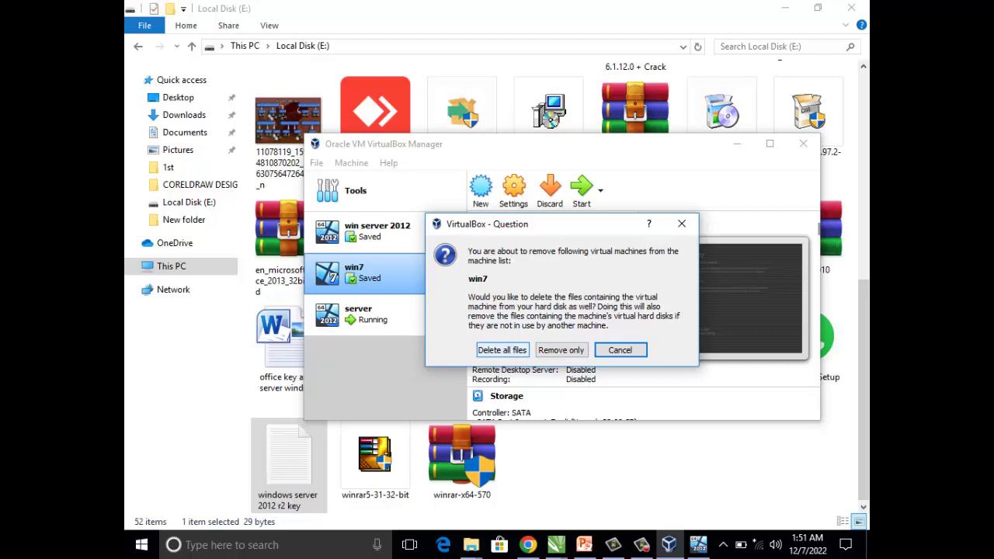
{"action": "key", "text": "Return"}
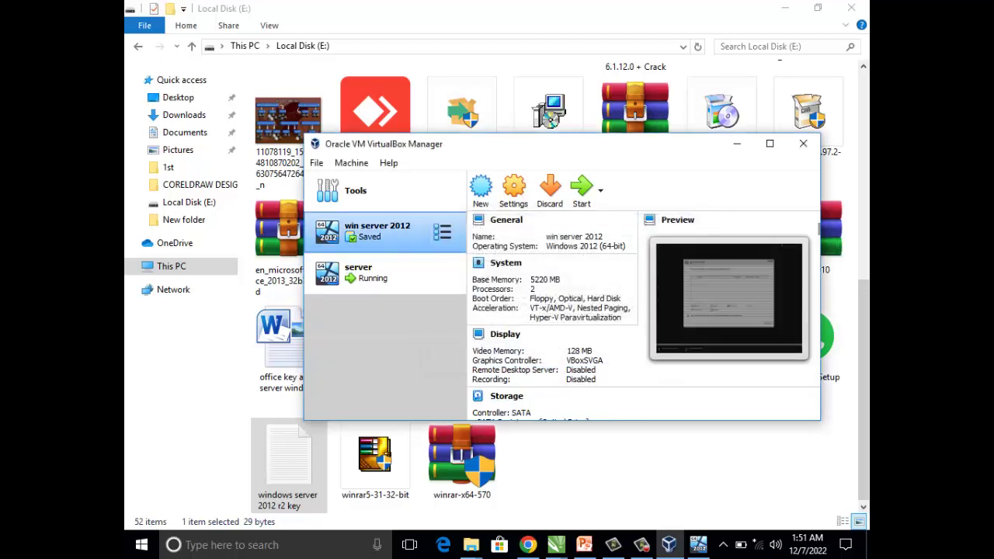
- Remove the win server 2012 machine and delete all its files
{"action": "right_click", "coordinate": [374, 225]}
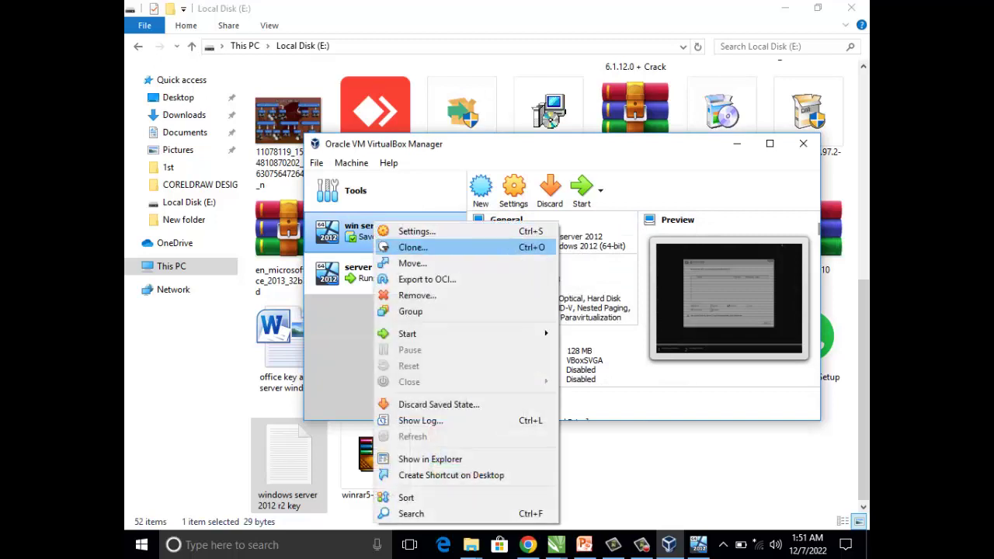
{"action": "left_click", "coordinate": [411, 294]}
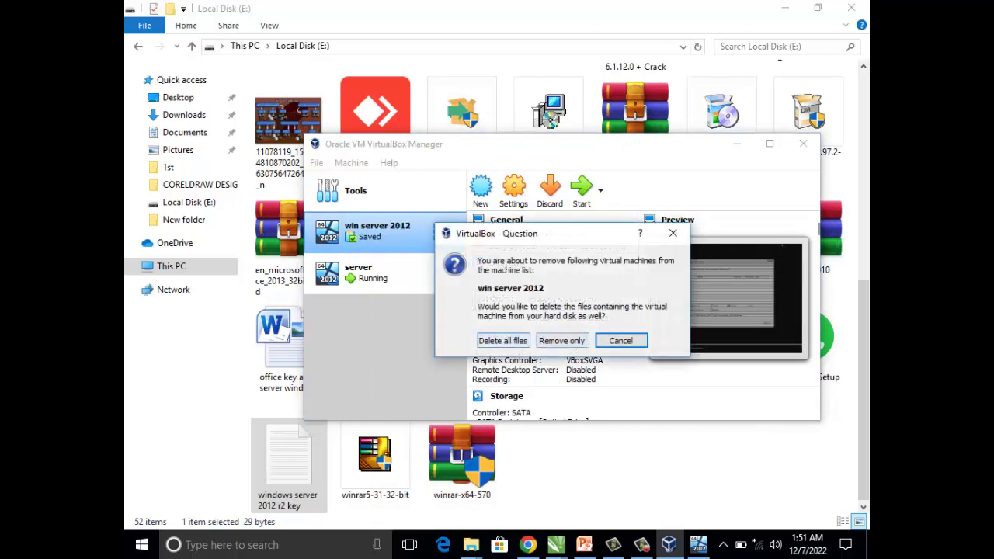
{"action": "left_click", "coordinate": [502, 340]}
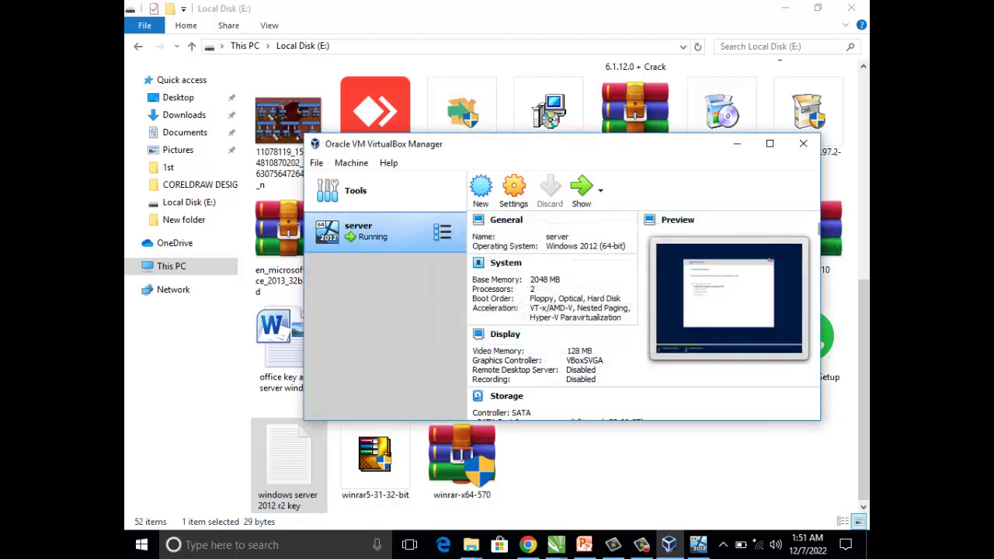
- Start a new machine named client with Windows 7 (32-bit) as its version
{"action": "left_click", "coordinate": [481, 191]}
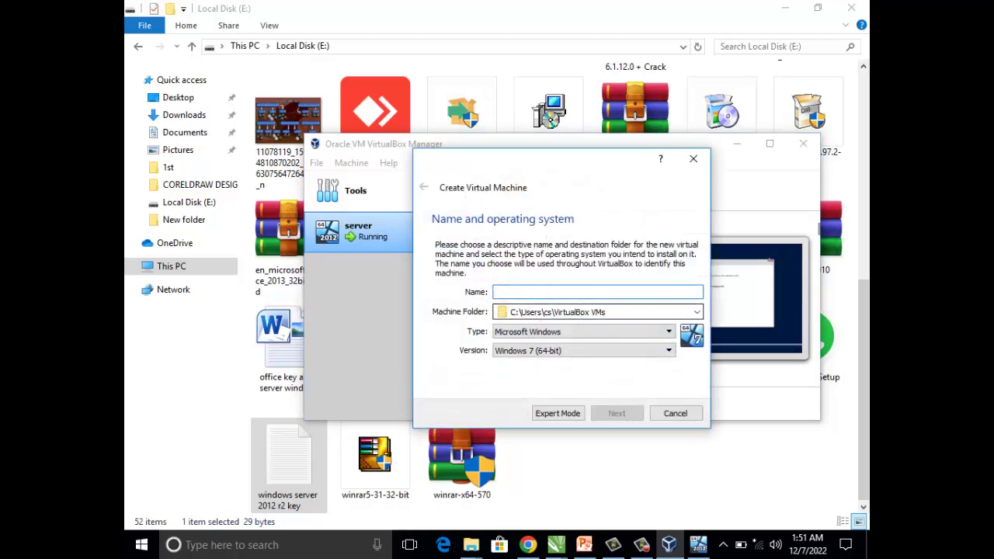
{"action": "type", "text": "win7"}
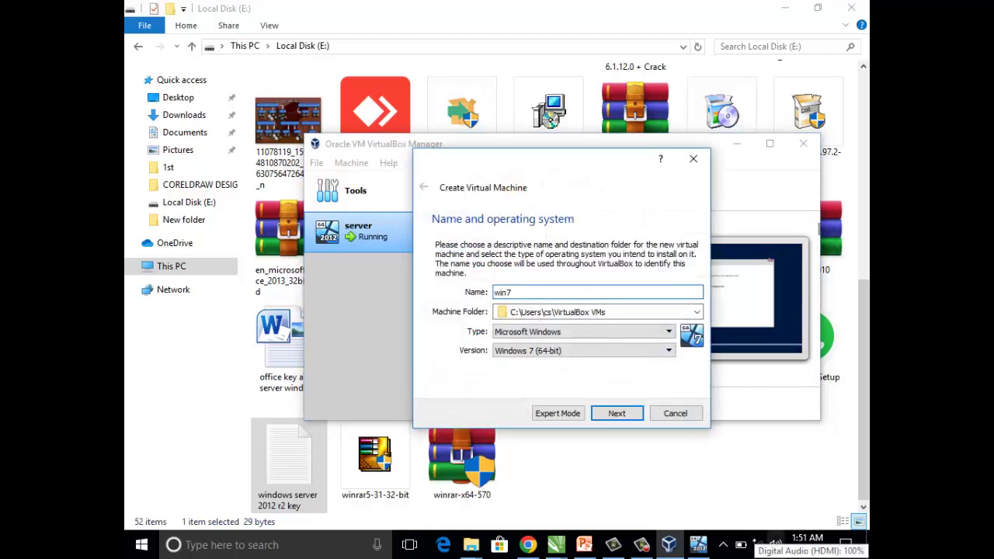
{"action": "key", "text": "BackSpace"}
{"action": "key", "text": "BackSpace"}
{"action": "key", "text": "BackSpace"}
{"action": "type", "text": "client"}
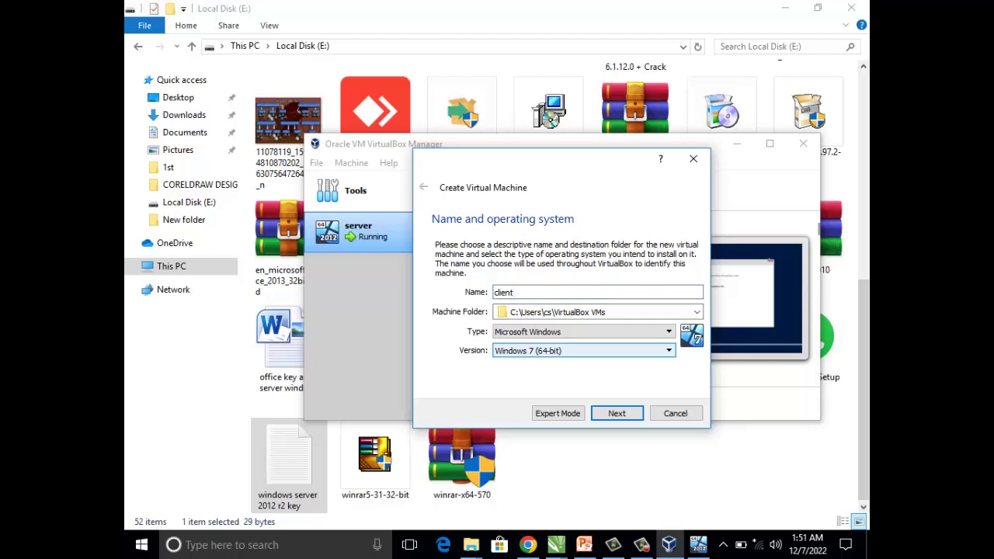
{"action": "key", "text": "alt+Down"}
{"action": "key", "text": "Up"}
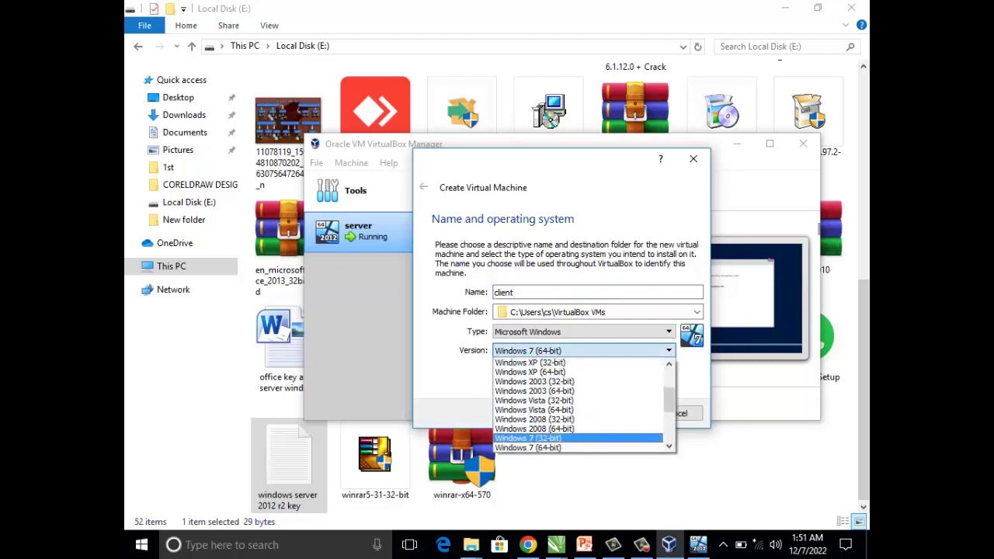
{"action": "key", "text": "Return"}
{"action": "key", "text": "shift+Tab"}
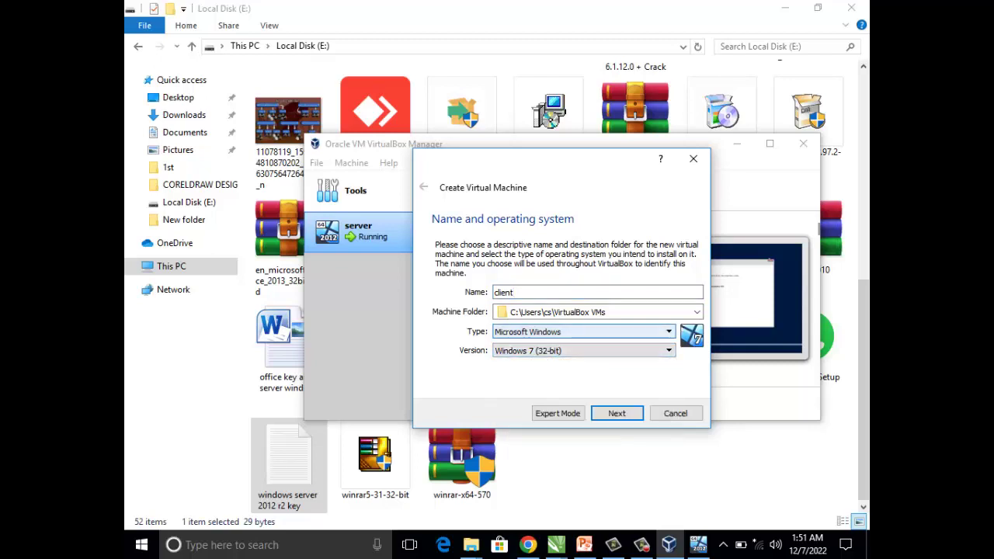
{"action": "key", "text": "Return"}
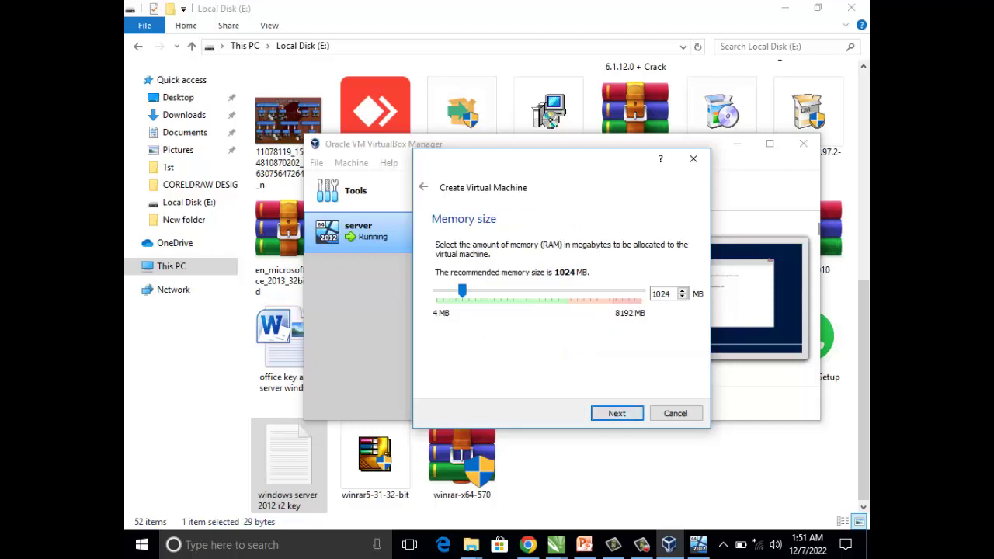
- Give client 2481 MB memory and a dynamically allocated 32 GB VDI disk
{"action": "key", "text": "Right"}
{"action": "key", "text": "Right"}
{"action": "key", "text": "Right"}
{"action": "key", "text": "Right"}
{"action": "key", "text": "Right"}
{"action": "key", "text": "Right"}
{"action": "key", "text": "Right"}
{"action": "key", "text": "Right"}
{"action": "key", "text": "Right"}
{"action": "key", "text": "Right"}
{"action": "key", "text": "Return"}
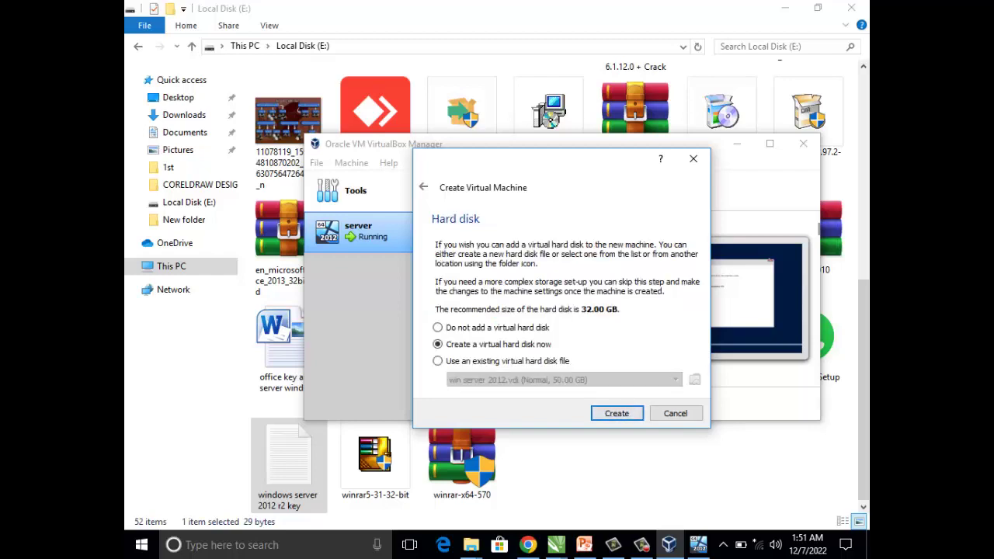
{"action": "key", "text": "Return"}
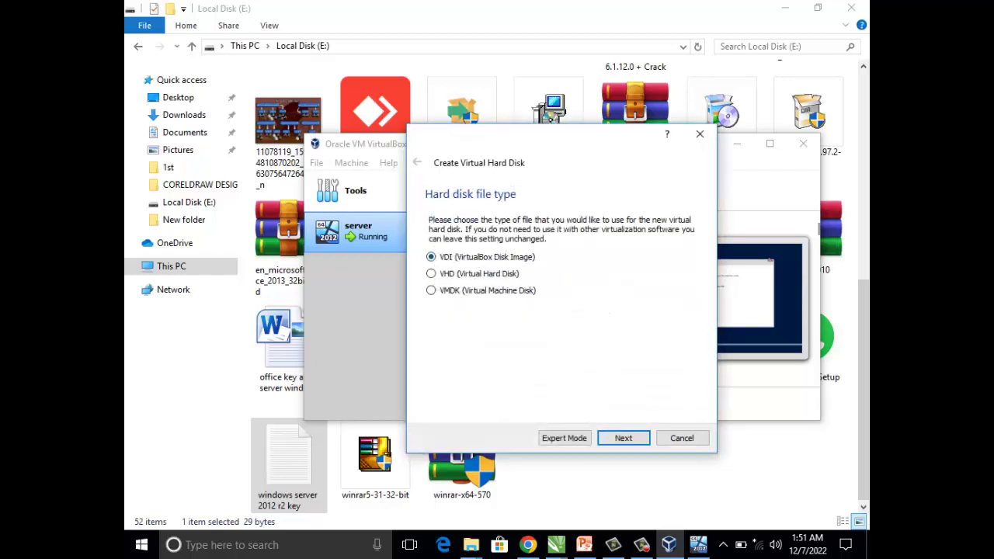
{"action": "key", "text": "Return"}
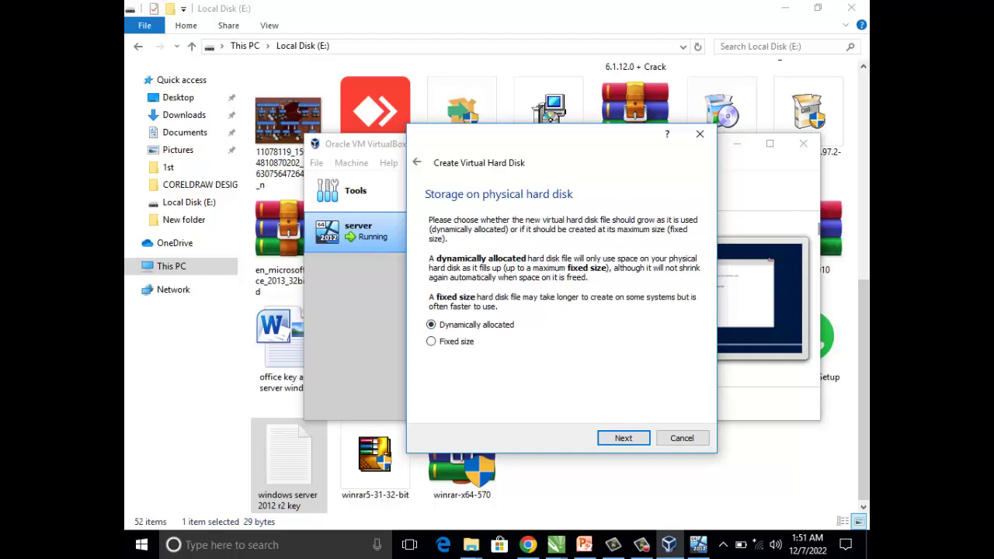
{"action": "key", "text": "Return"}
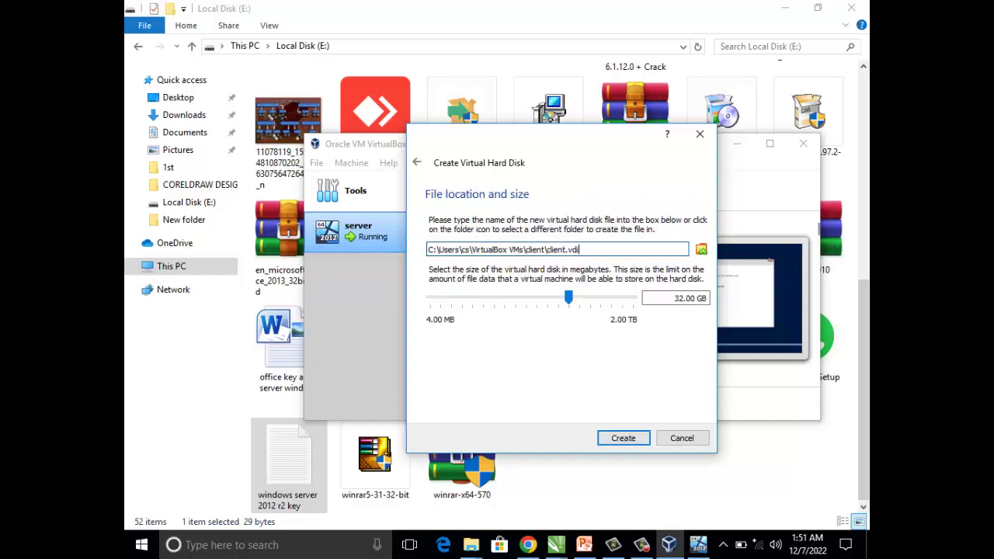
{"action": "key", "text": "Return"}
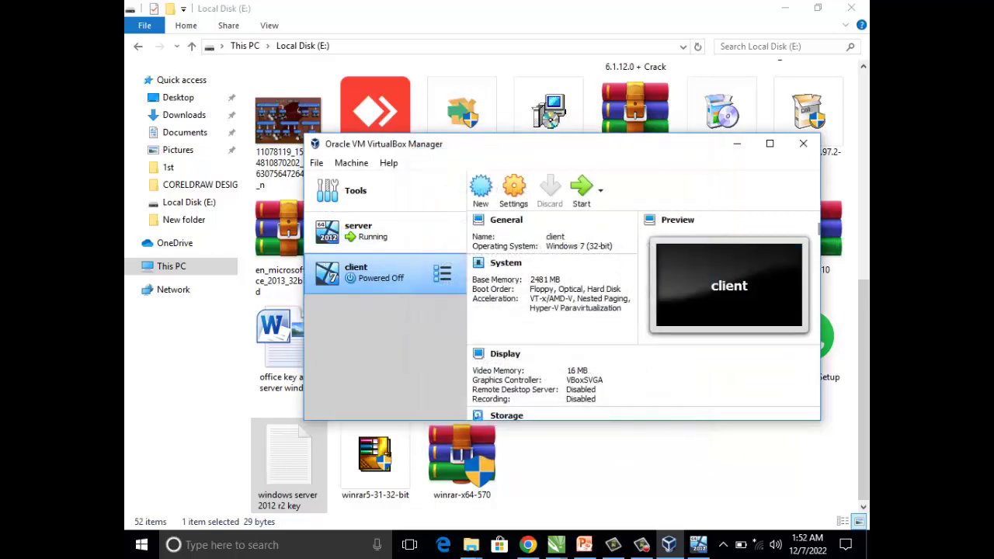
{"action": "right_click", "coordinate": [370, 273]}
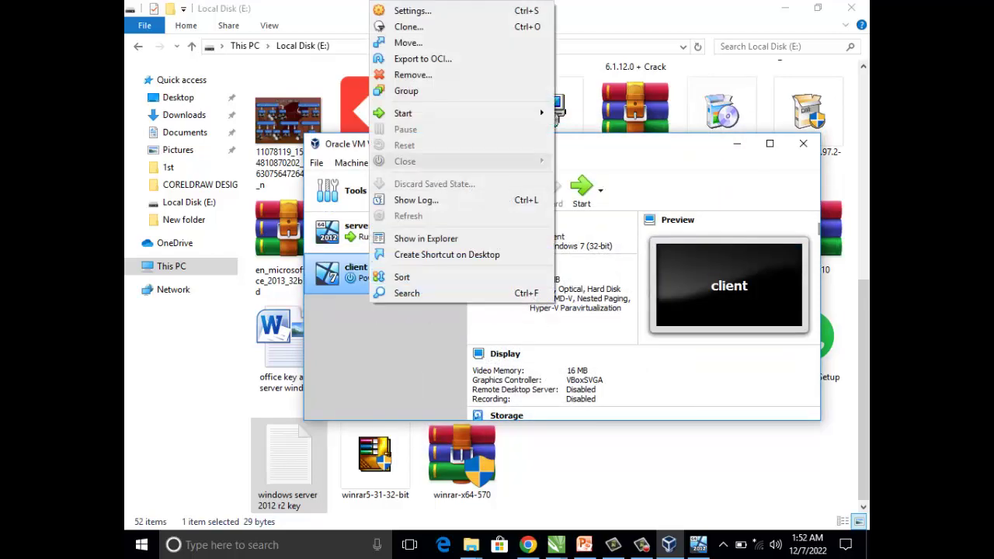
{"action": "key", "text": "Escape"}
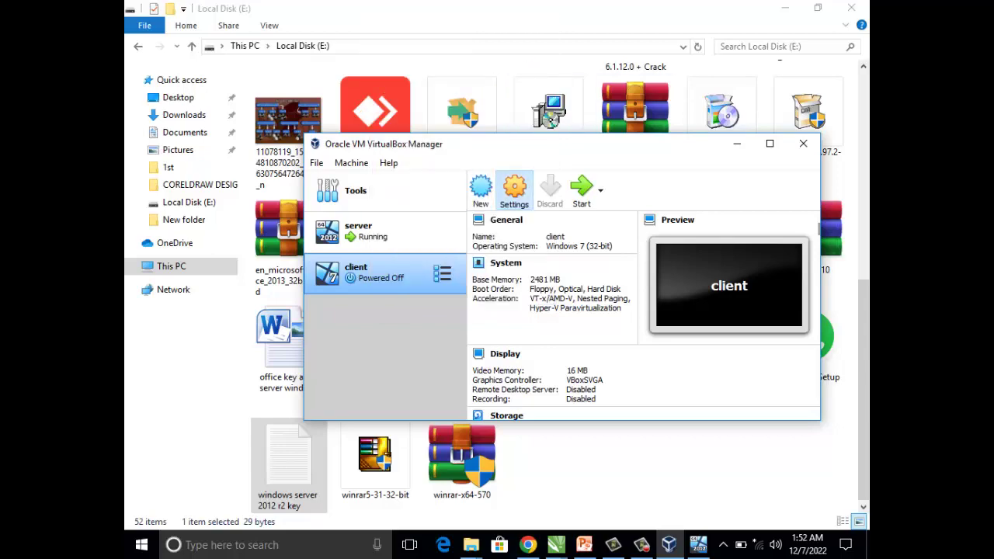
- Set the client VM's Shared Clipboard and Drag'n'Drop to Bidirectional
{"action": "left_click", "coordinate": [514, 190]}
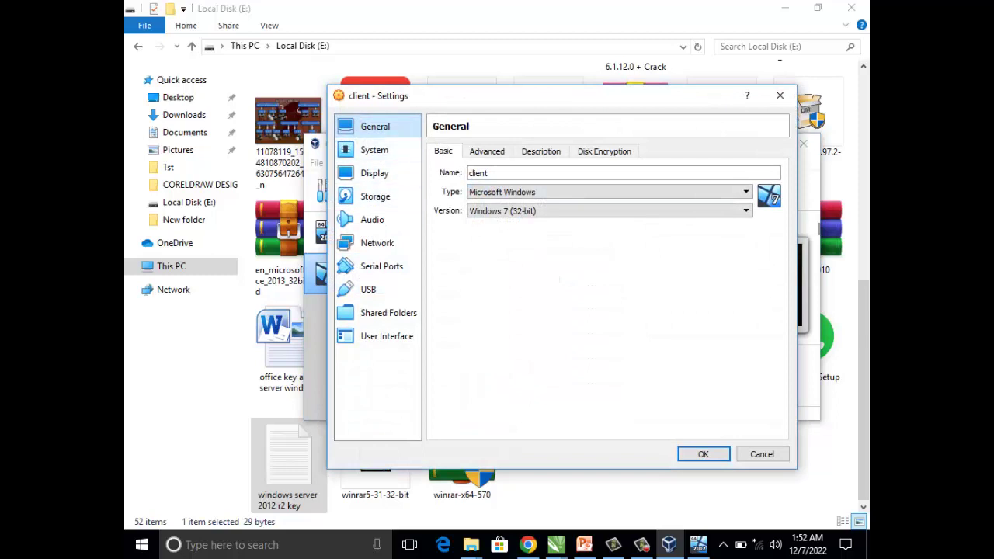
{"action": "left_click", "coordinate": [487, 151]}
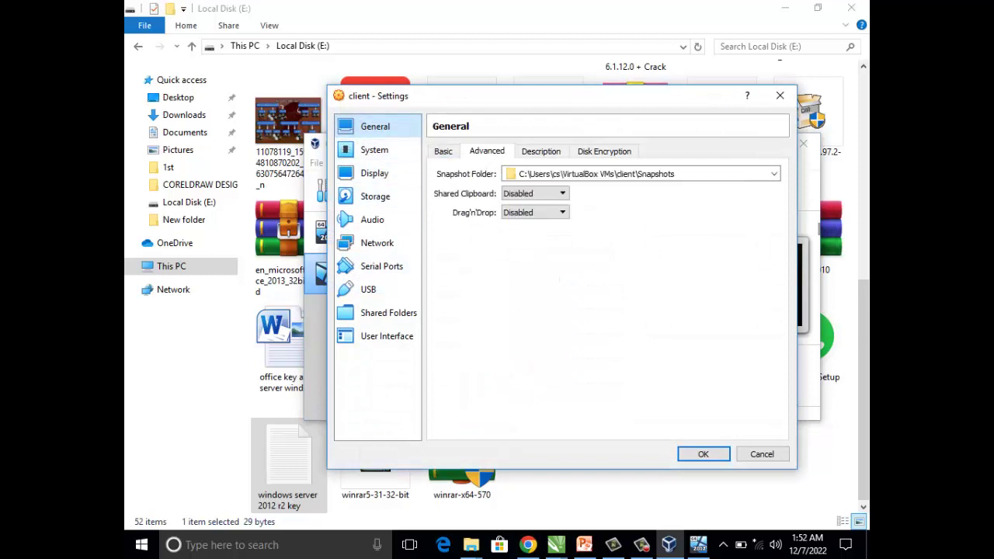
{"action": "left_click", "coordinate": [535, 193]}
{"action": "left_click", "coordinate": [524, 234]}
{"action": "left_click", "coordinate": [534, 212]}
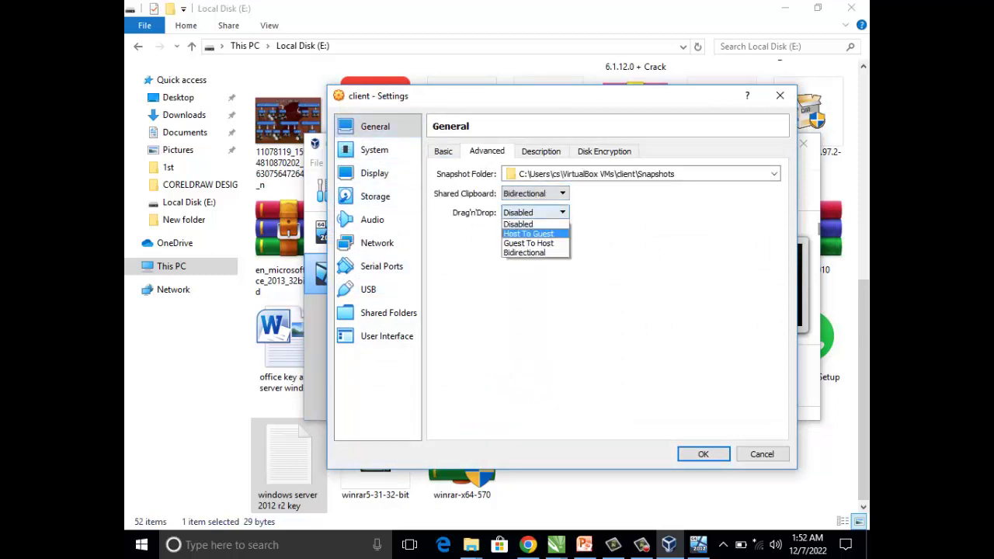
{"action": "left_click", "coordinate": [525, 253]}
- Give the client VM 2 processors in its System settings
{"action": "left_click", "coordinate": [374, 150]}
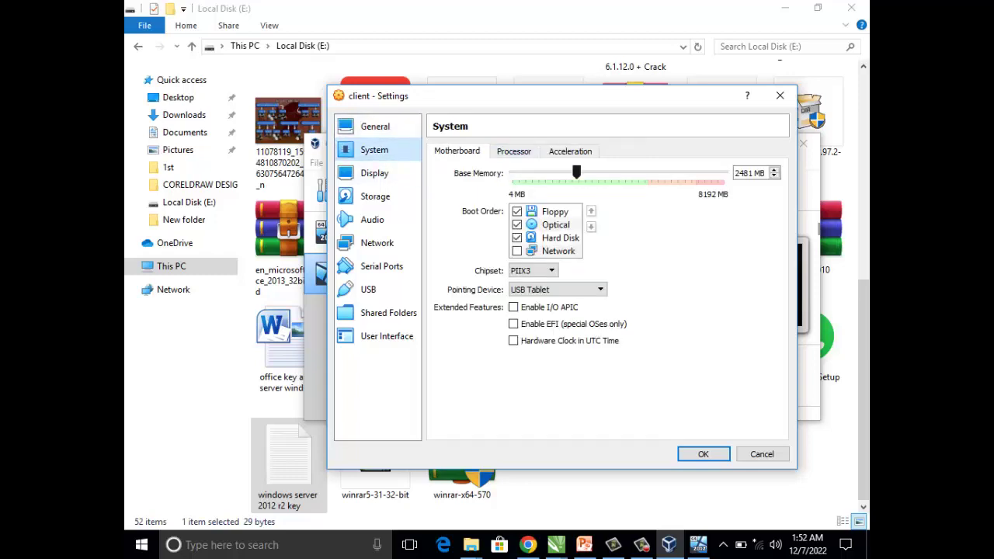
{"action": "left_click", "coordinate": [513, 151]}
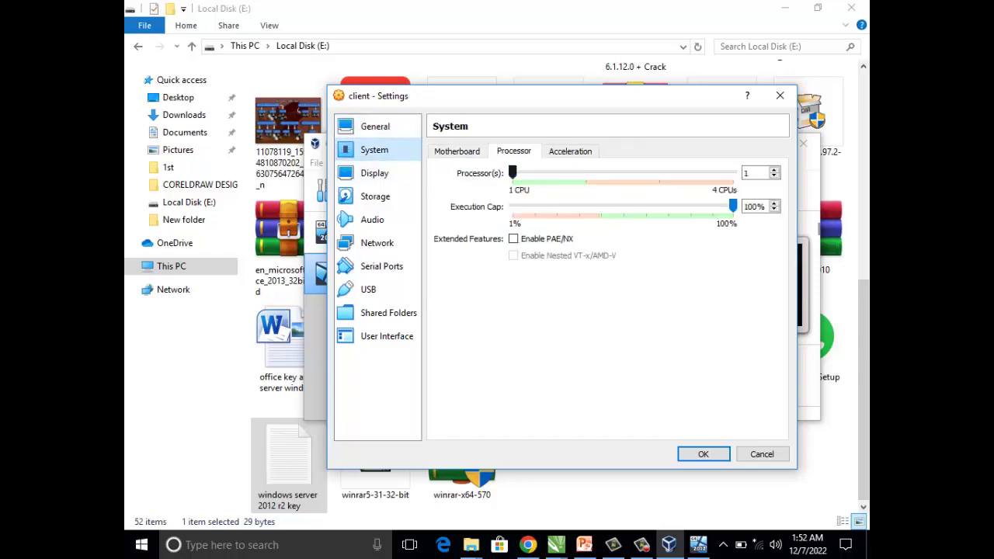
{"action": "left_click_drag", "start_coordinate": [513, 173], "coordinate": [586, 172]}
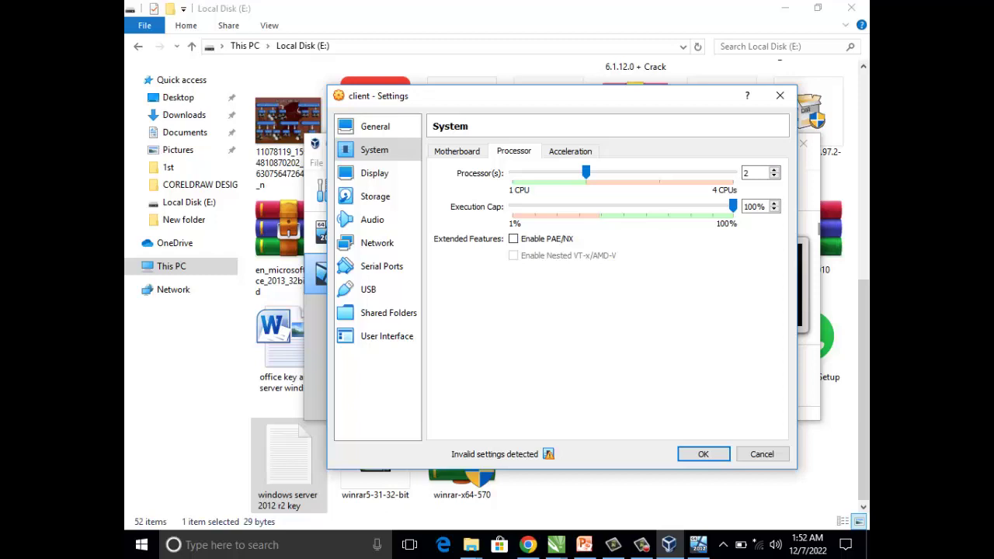
{"action": "left_click", "coordinate": [374, 173]}
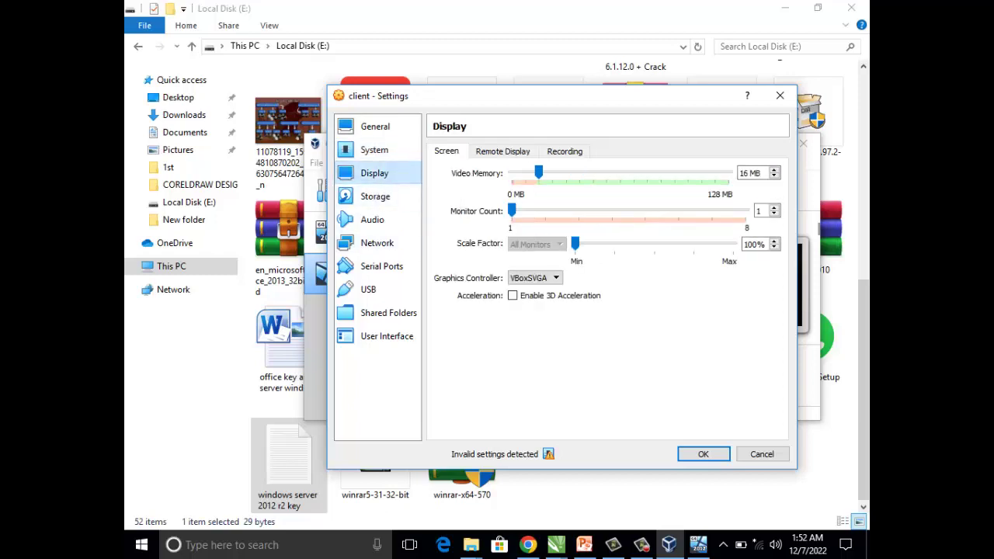
- Load the Windows 7 SP1 AIO ISO from the windows images folder into the client's optical drive, then save
{"action": "left_click", "coordinate": [376, 196]}
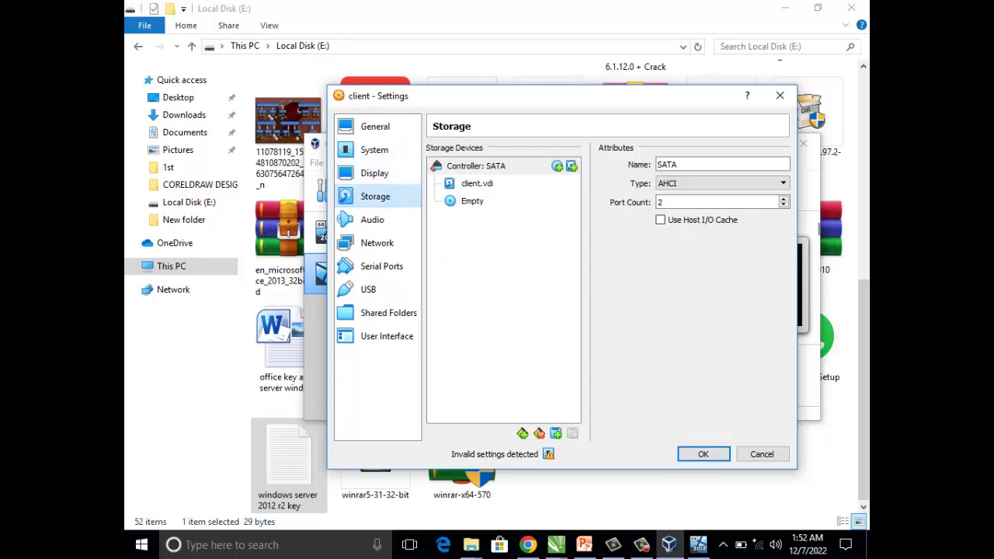
{"action": "left_click", "coordinate": [472, 201]}
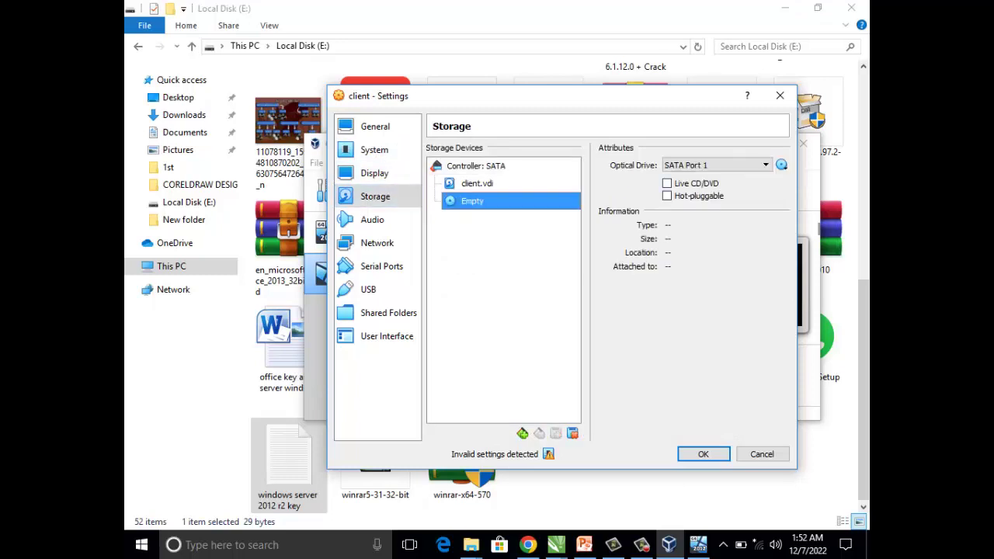
{"action": "left_click", "coordinate": [782, 165]}
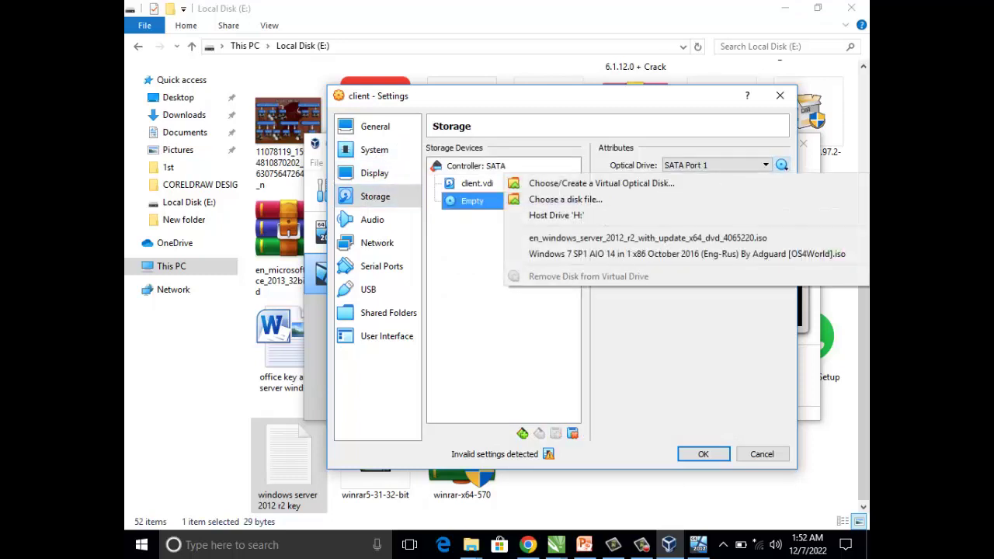
{"action": "left_click", "coordinate": [566, 200]}
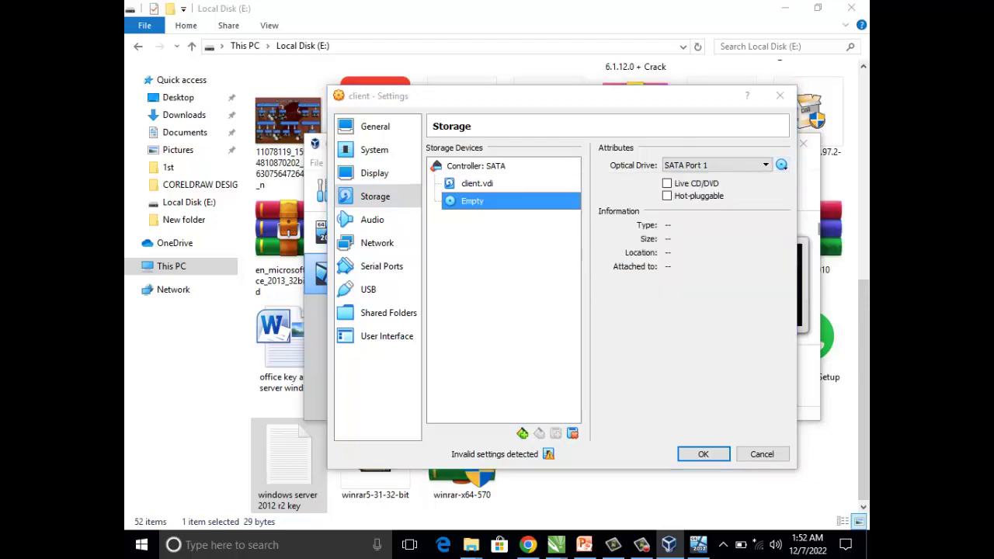
{"action": "left_click", "coordinate": [451, 142]}
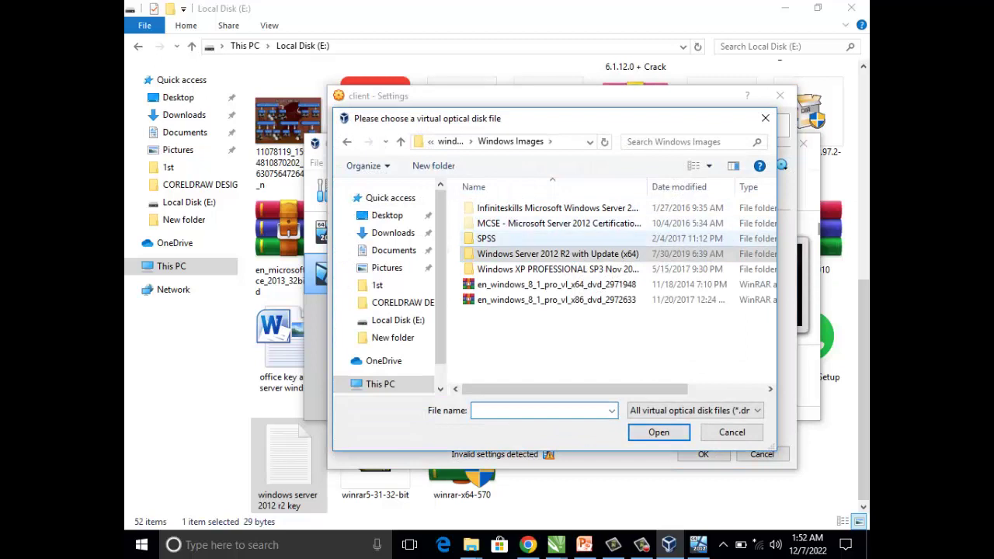
{"action": "left_click", "coordinate": [450, 142]}
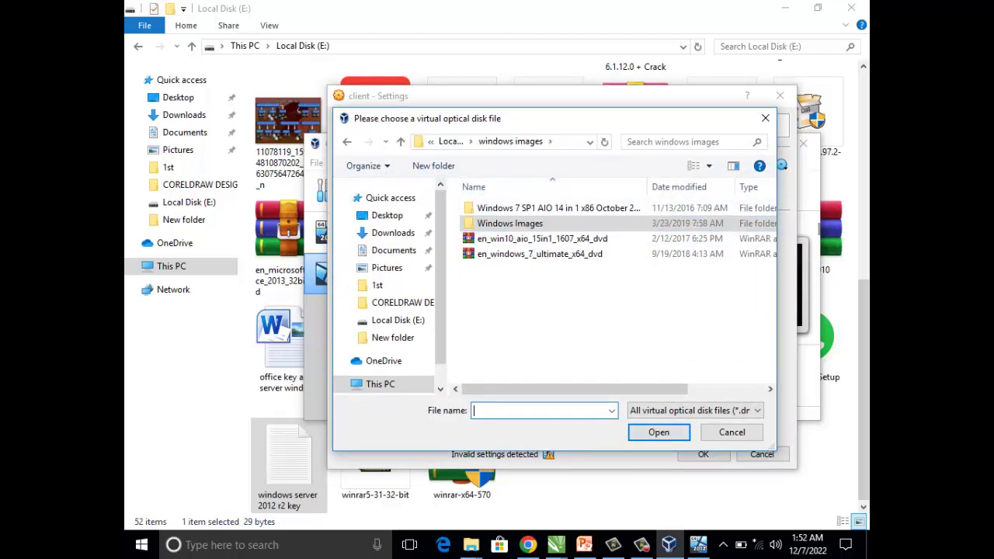
{"action": "double_click", "coordinate": [559, 207]}
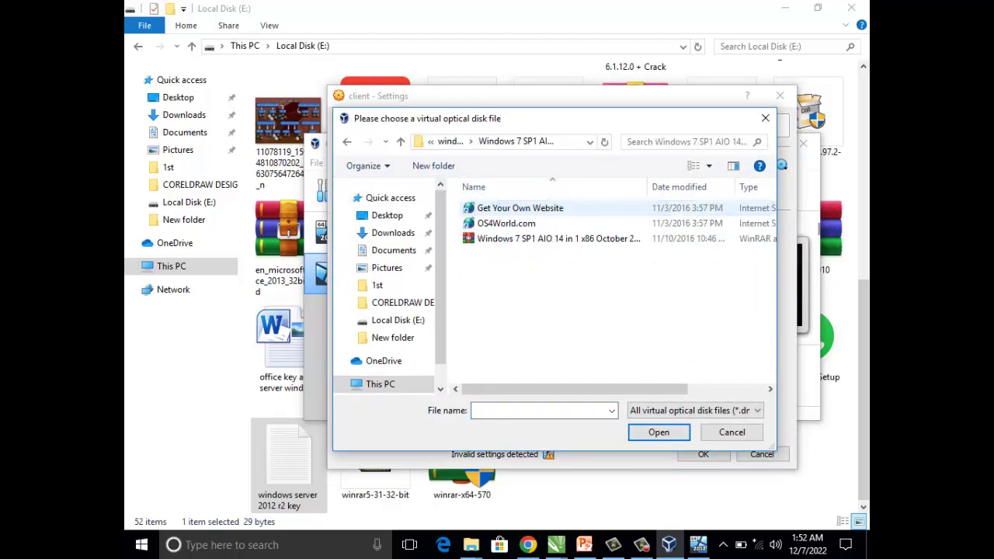
{"action": "left_click", "coordinate": [559, 239]}
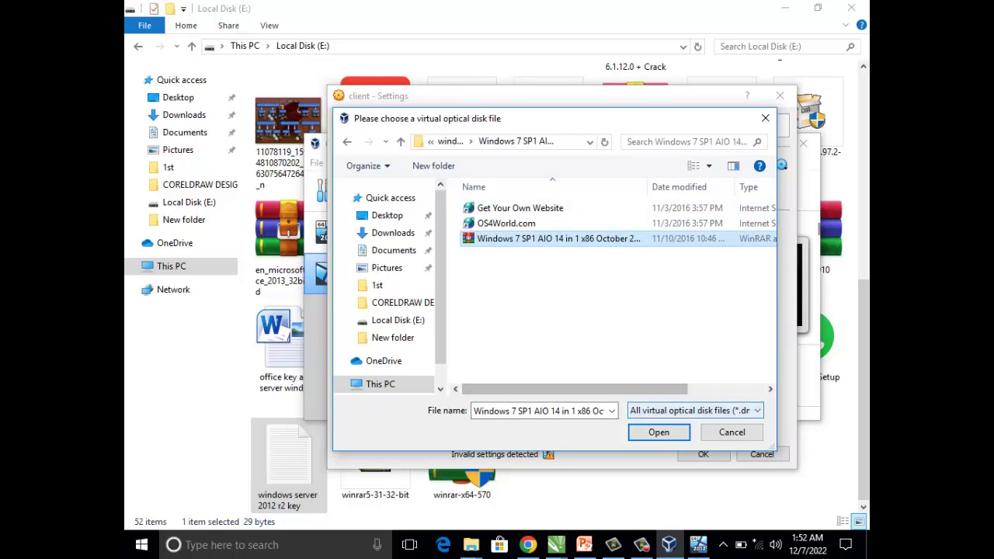
{"action": "left_click", "coordinate": [658, 432]}
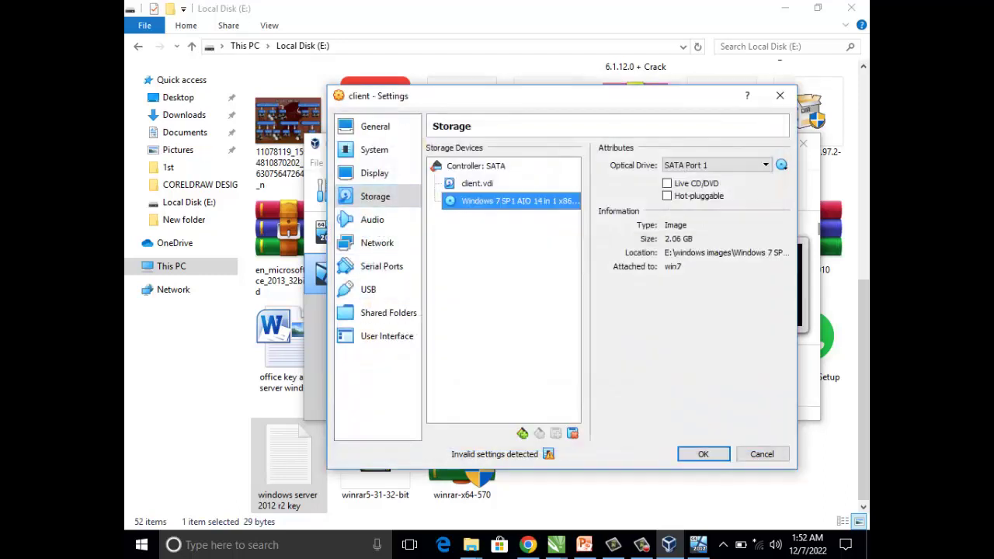
{"action": "left_click", "coordinate": [703, 454]}
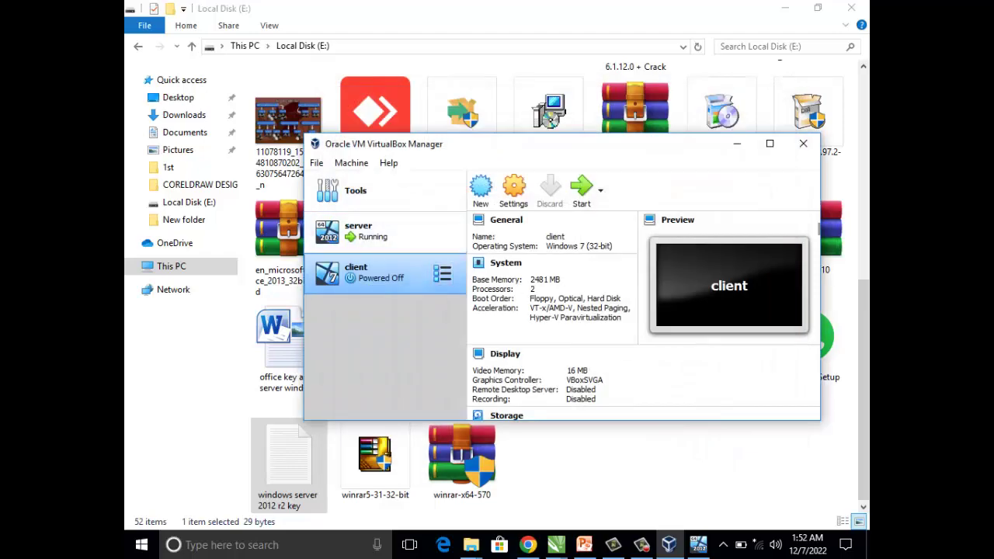
- Start the client VM, choosing the Windows 7 SP1 AIO image as its start-up disk
{"action": "left_click", "coordinate": [582, 190]}
{"action": "left_click", "coordinate": [698, 545]}
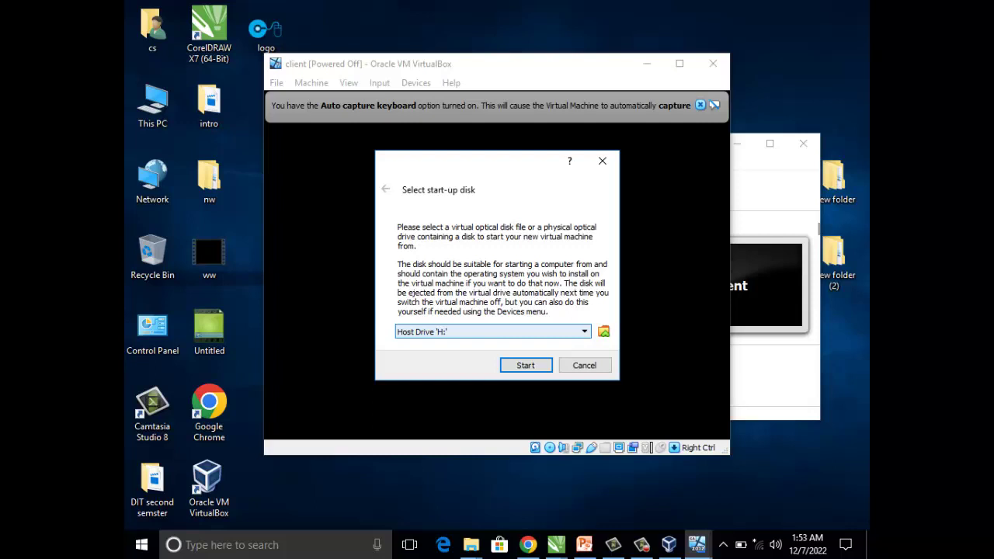
{"action": "left_click", "coordinate": [584, 332]}
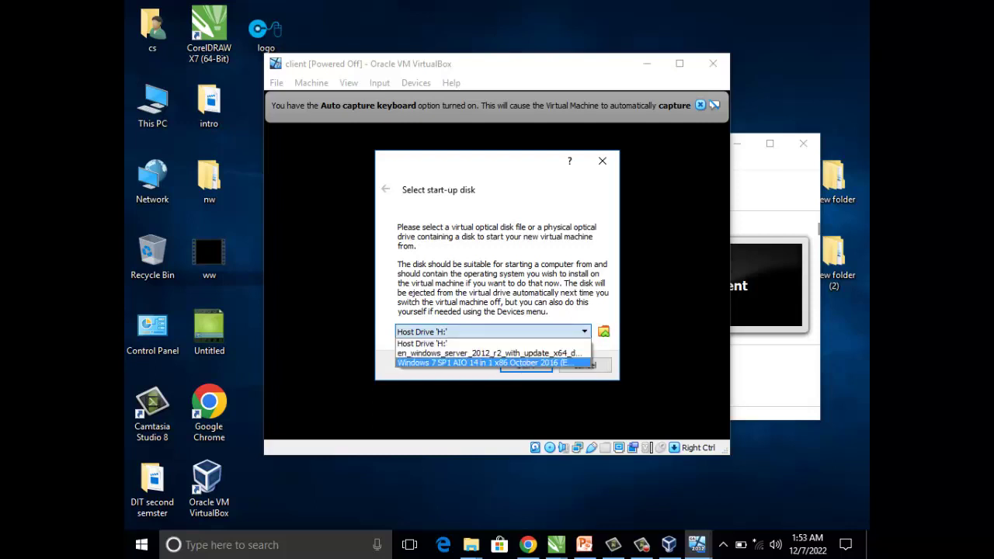
{"action": "key", "text": "Return"}
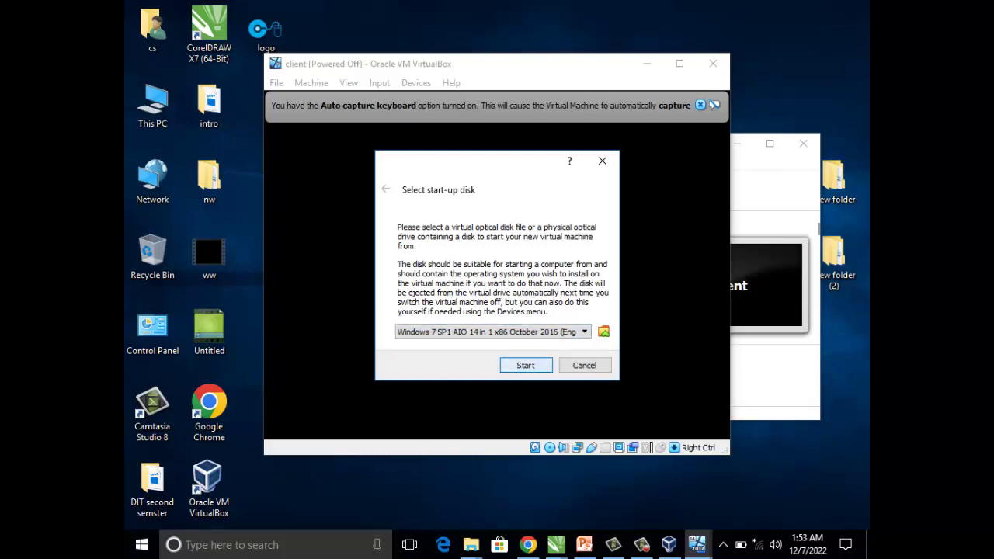
{"action": "key", "text": "Return"}
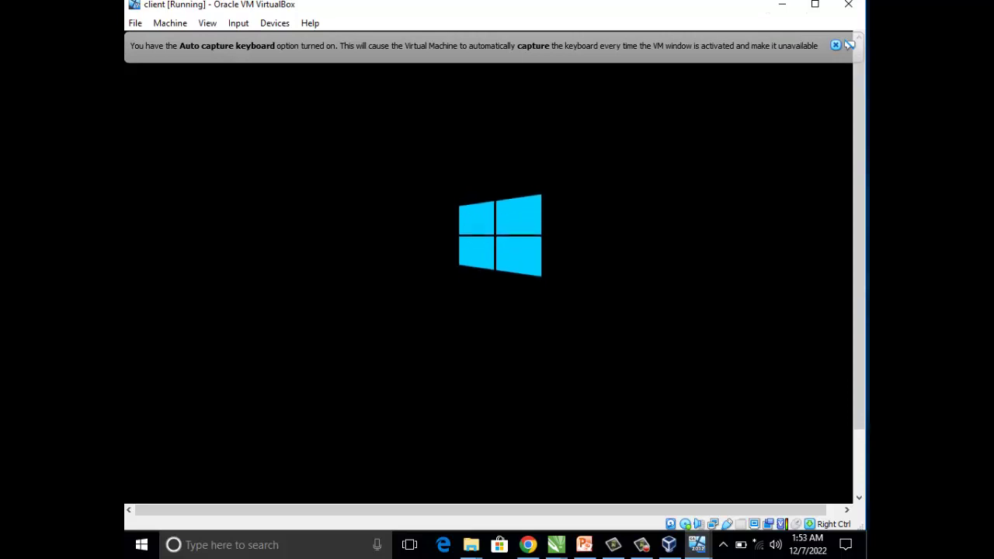
{"action": "key", "text": "alt+Tab"}
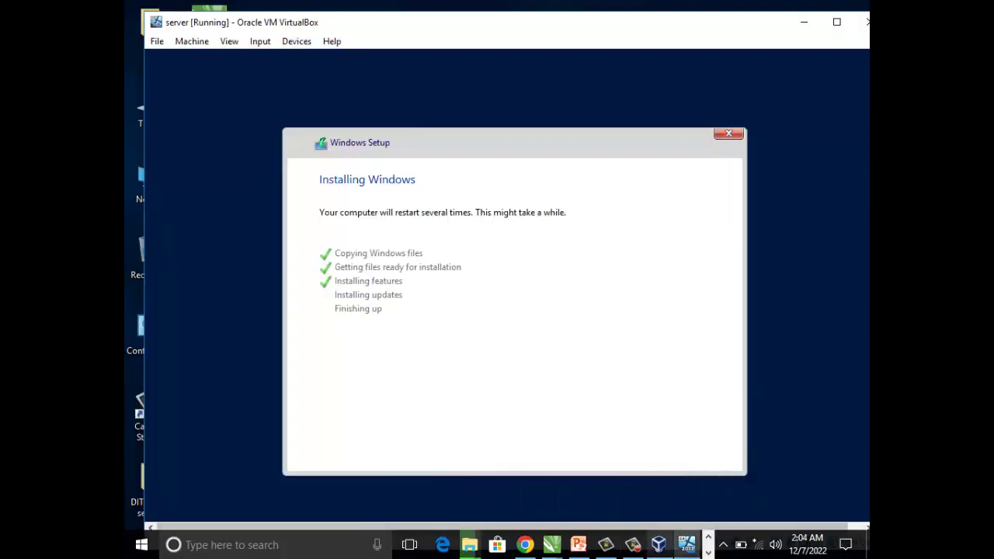
- On the server VM, enter and confirm the Administrator password, then click Finish
{"action": "left_click", "coordinate": [674, 509]}
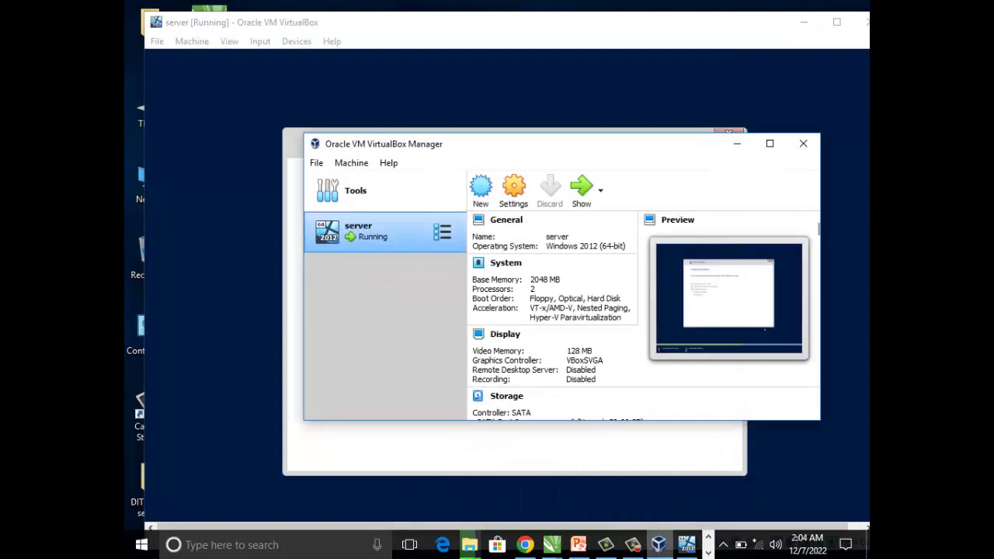
{"action": "left_click", "coordinate": [674, 508]}
{"action": "key", "text": "alt+Tab"}
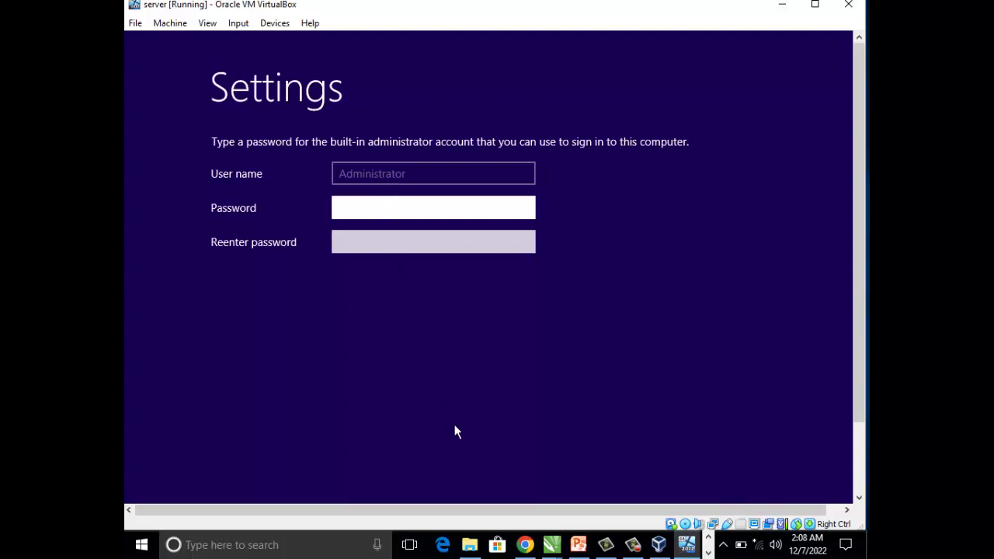
{"action": "type", "text": "*******"}
{"action": "left_click", "coordinate": [422, 241]}
{"action": "type", "text": "*******"}
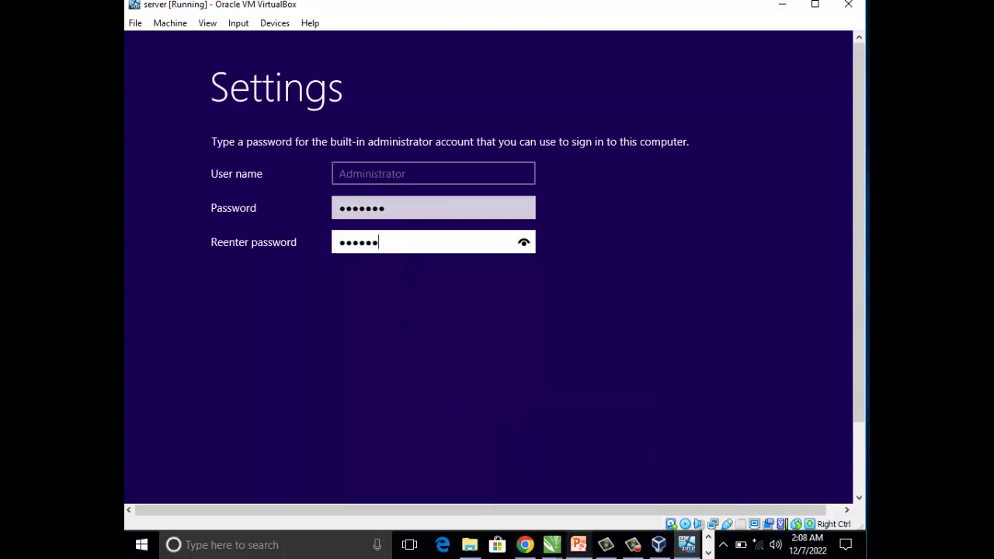
{"action": "left_click_drag", "start_coordinate": [859, 268], "coordinate": [859, 337]}
{"action": "left_click", "coordinate": [742, 453]}
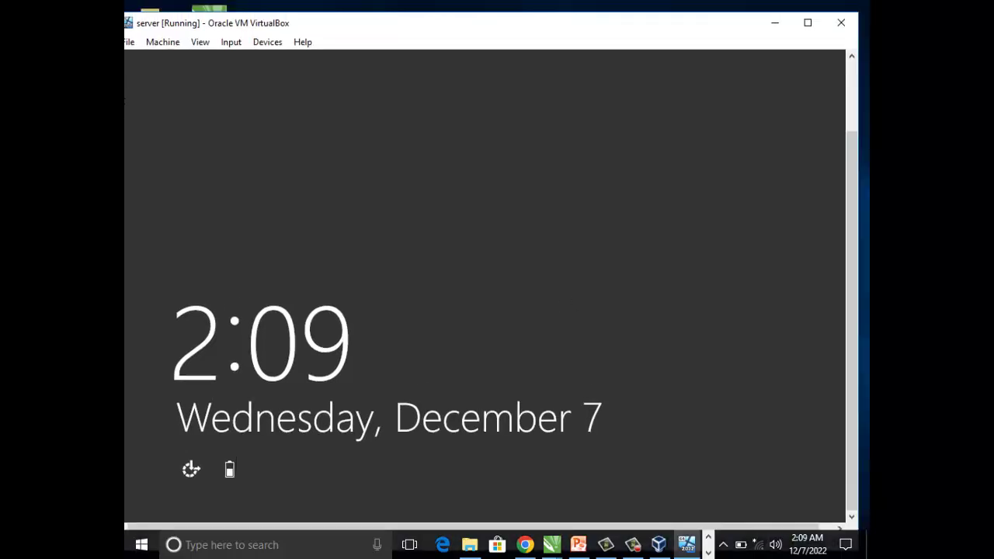
- Maximize and restore the server VM window, then send Ctrl+Alt+Del to leave the lock screen
{"action": "left_click", "coordinate": [808, 23]}
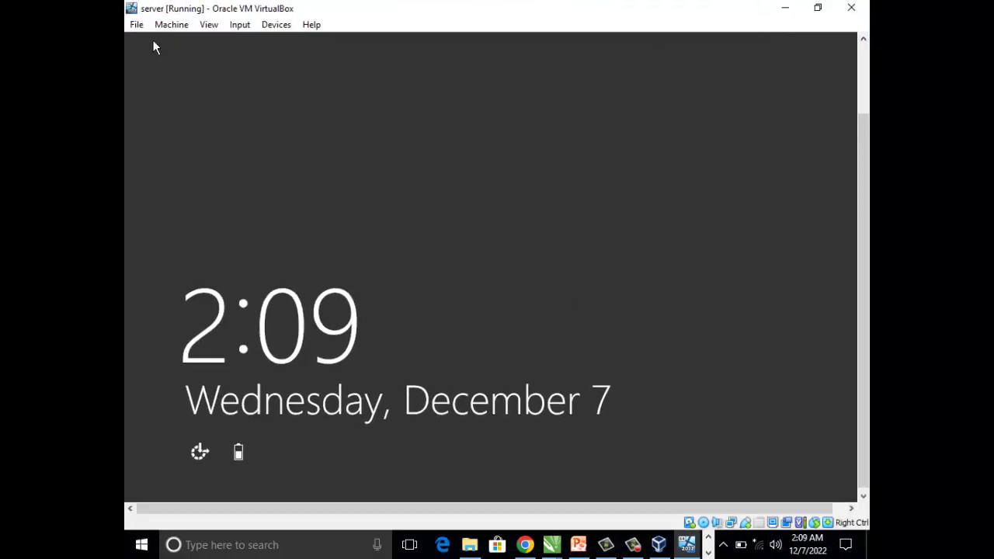
{"action": "left_click_drag", "start_coordinate": [858, 196], "coordinate": [859, 126]}
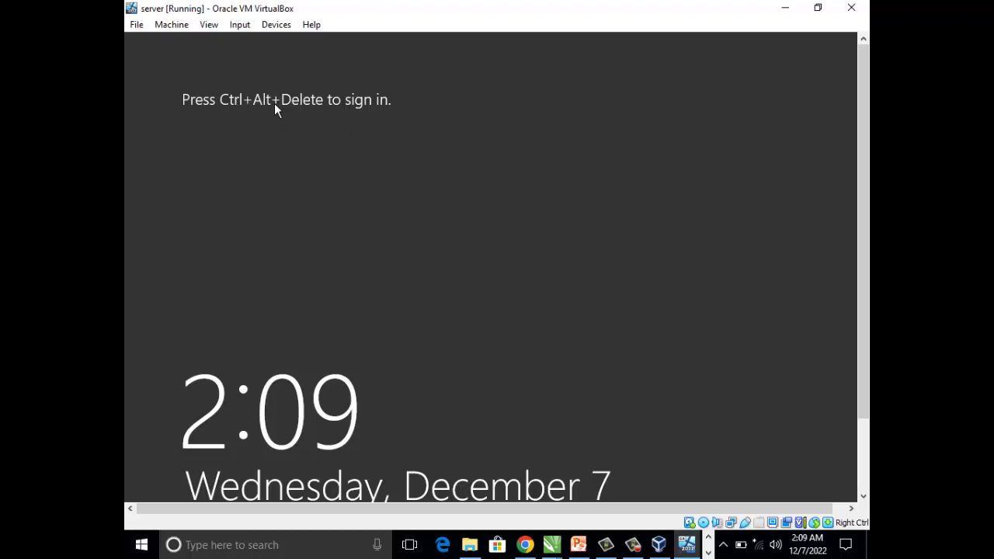
{"action": "left_click", "coordinate": [137, 25]}
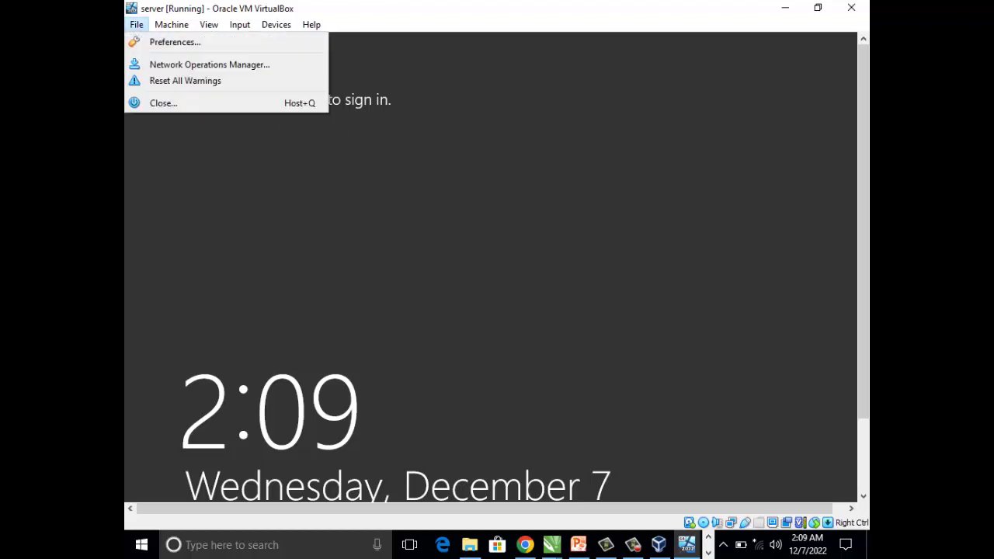
{"action": "left_click", "coordinate": [236, 167]}
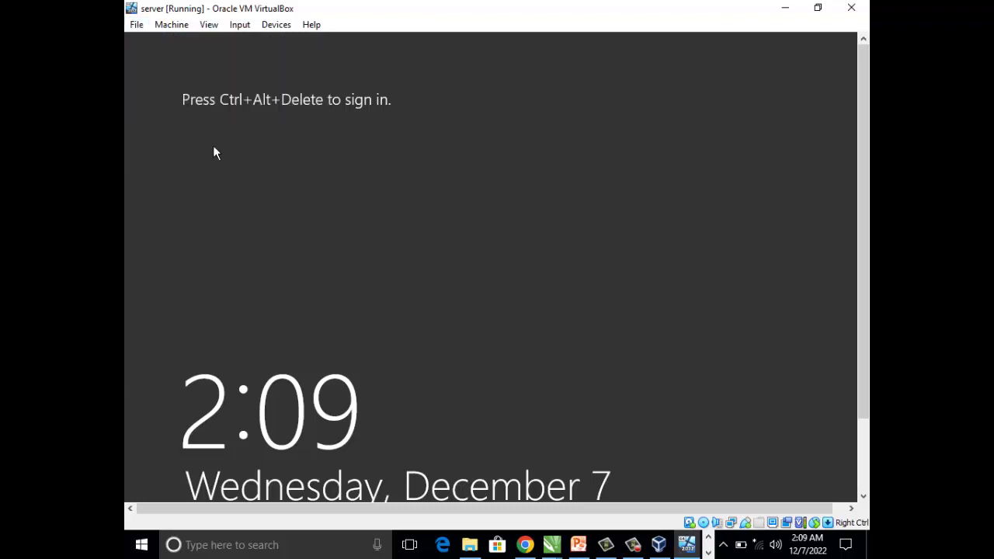
{"action": "left_click", "coordinate": [818, 7]}
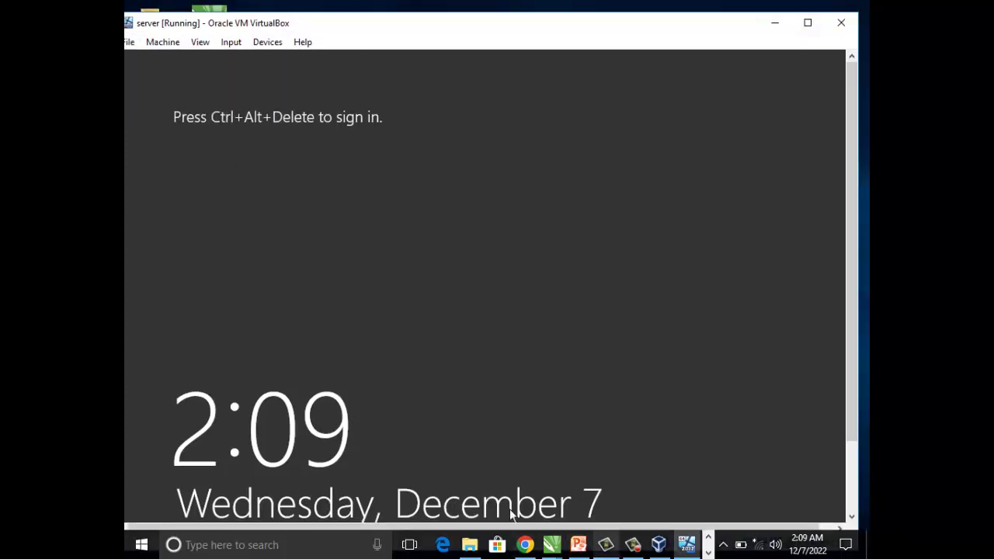
{"action": "key", "text": "ctrl+Delete"}
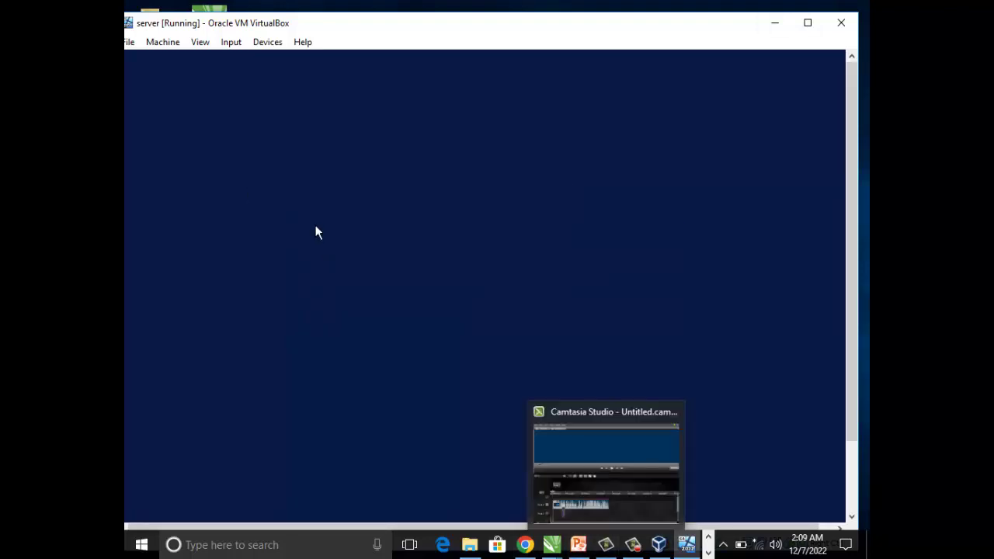
- Sign in to the server VM as Administrator, dismiss the Networks panel and refresh the desktop
{"action": "type", "text": "*******"}
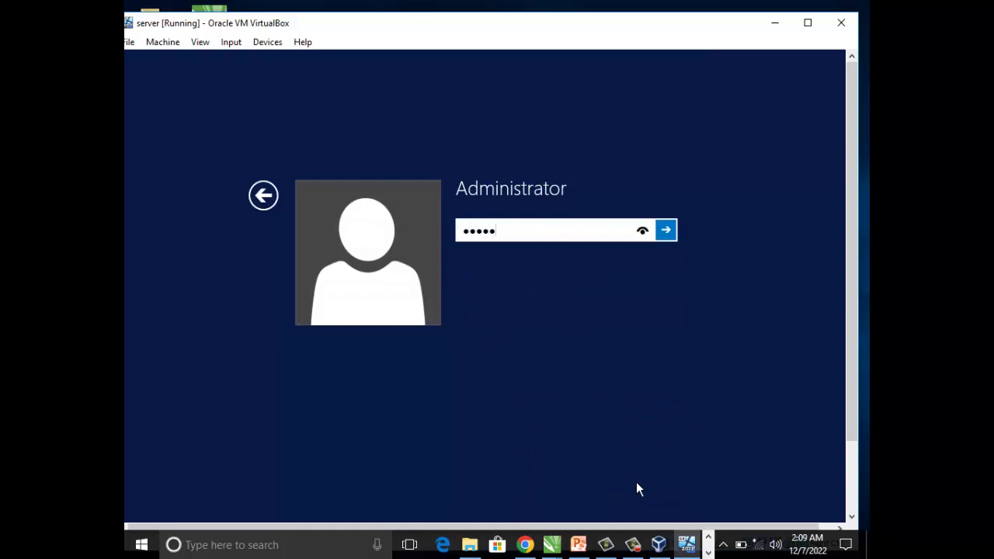
{"action": "key", "text": "Return"}
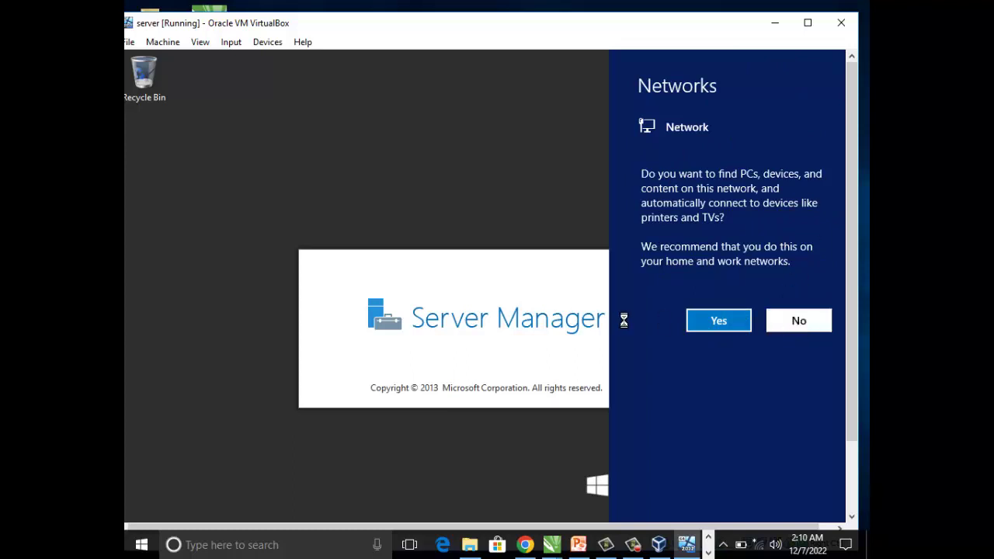
{"action": "left_click", "coordinate": [440, 226]}
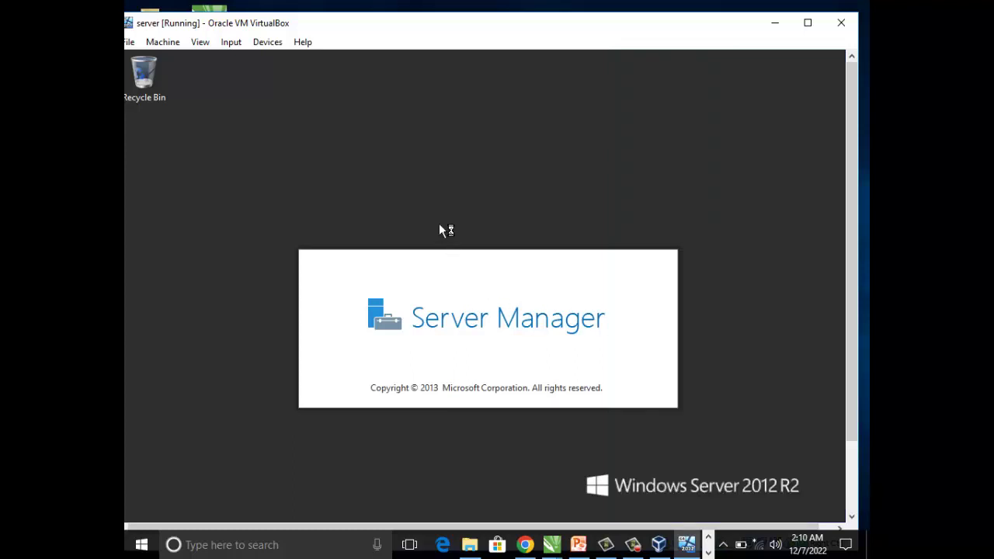
{"action": "right_click", "coordinate": [370, 99]}
{"action": "left_click", "coordinate": [429, 142]}
- Minimize the VirtualBox Manager window
{"action": "left_click", "coordinate": [658, 545]}
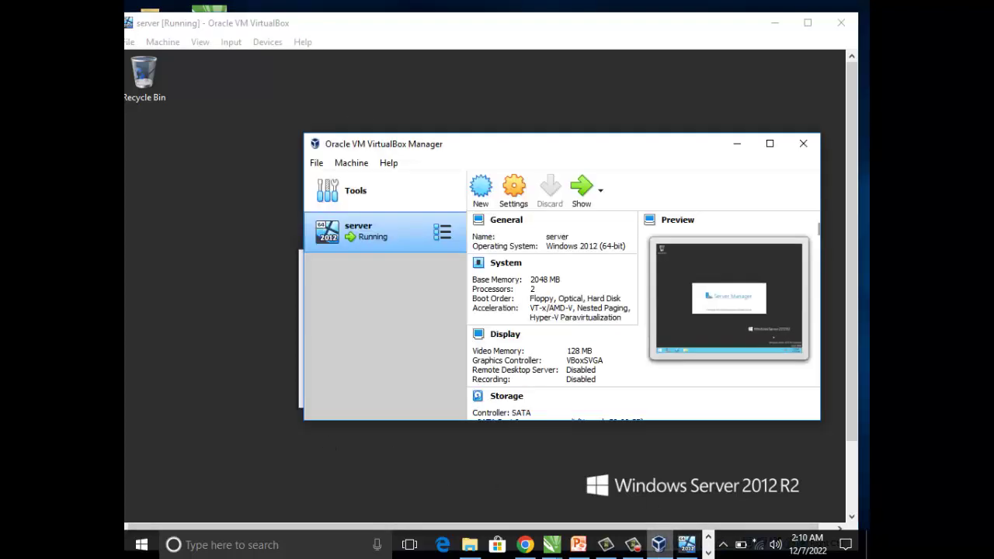
{"action": "left_click", "coordinate": [659, 544]}
{"action": "left_click", "coordinate": [633, 544]}
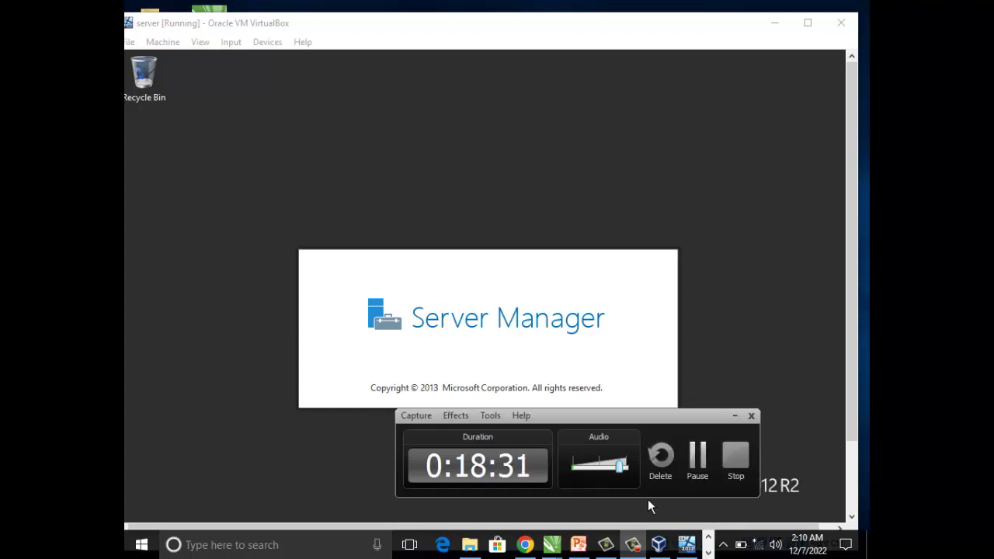